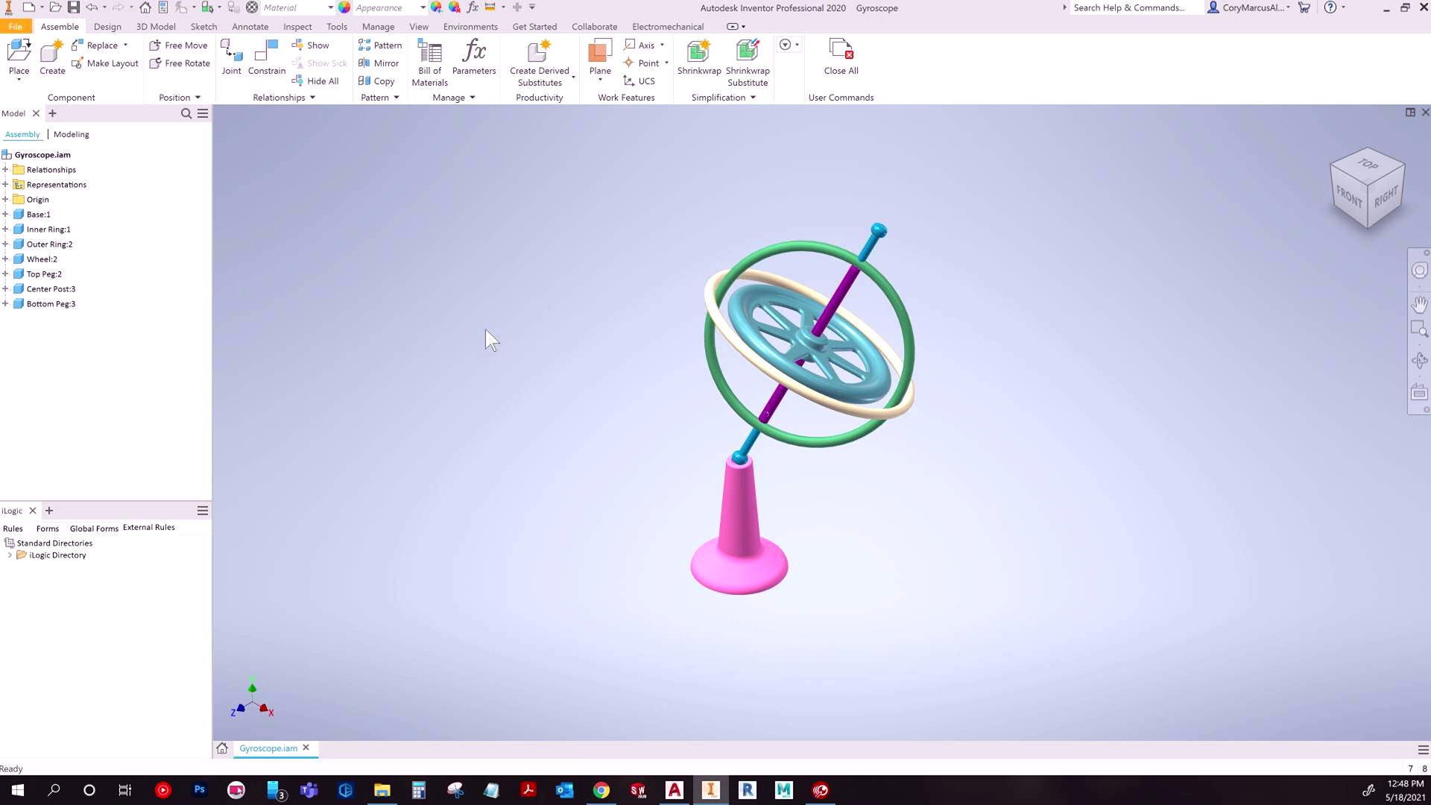
Select the gyroscope components from Base to Bottom Peg, then the whole assembly and spinning wheel.
{"action": "left_click", "coordinate": [729, 500]}
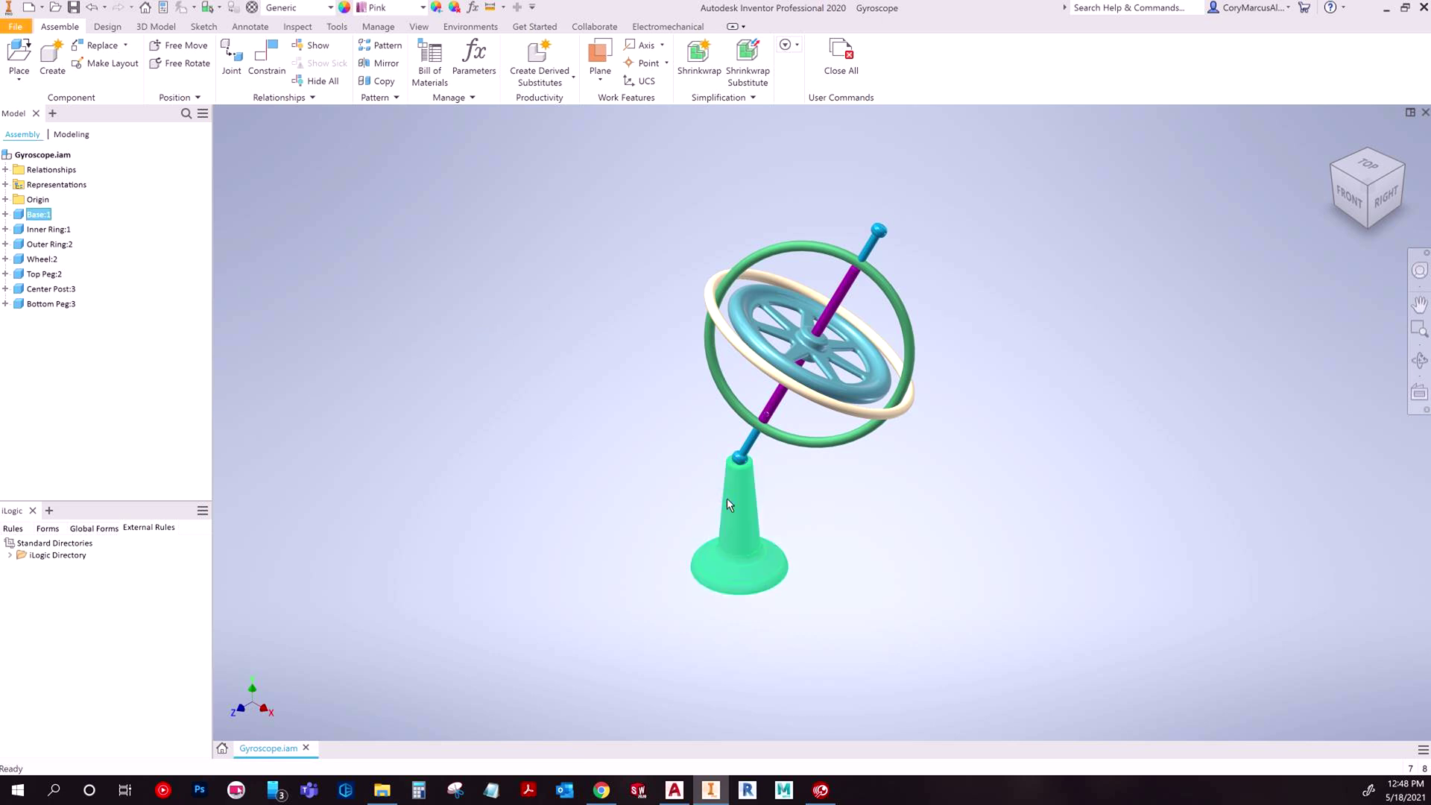
{"action": "left_click", "coordinate": [741, 456]}
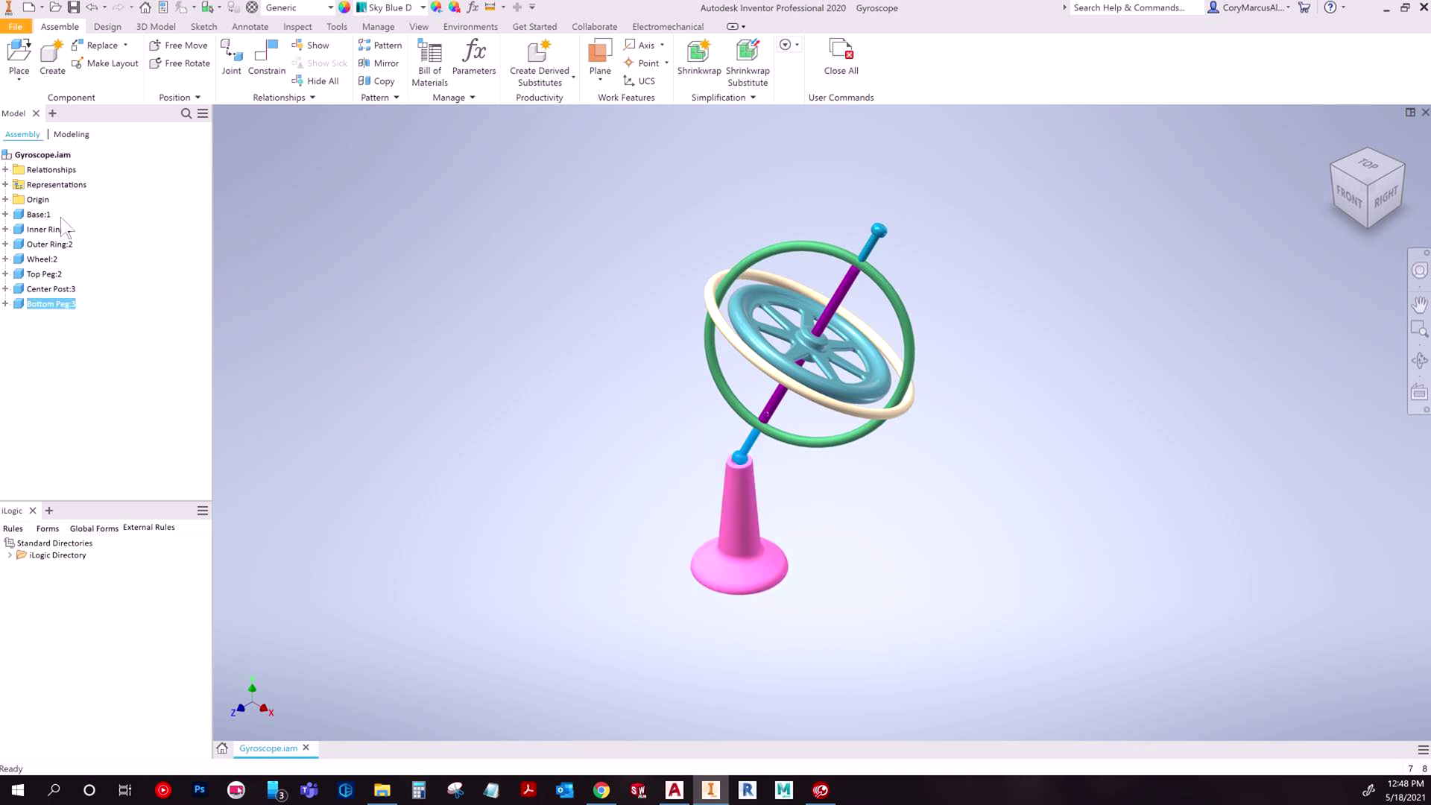
{"action": "left_click", "coordinate": [39, 215]}
{"action": "left_click", "coordinate": [52, 303], "text": "shift"}
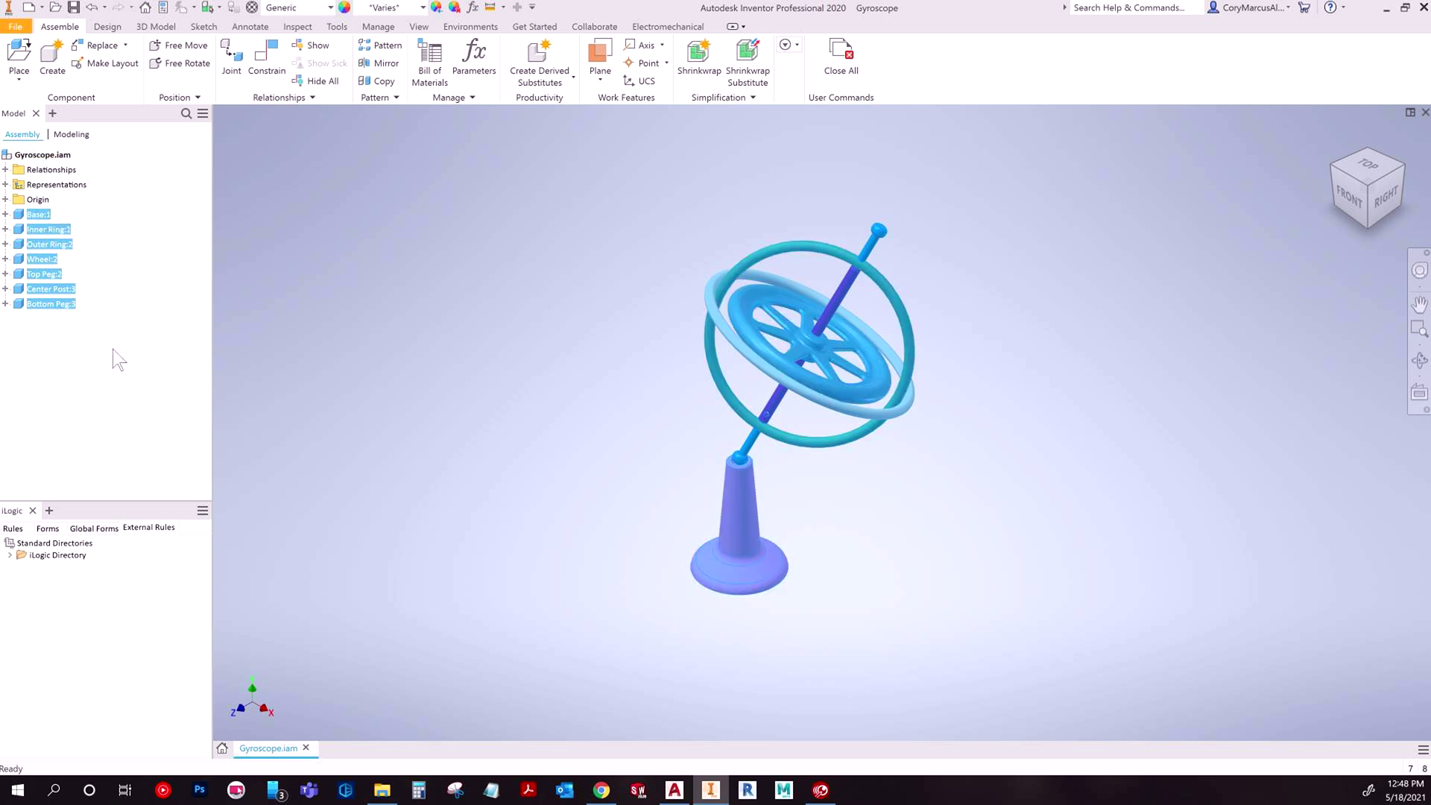
{"action": "left_click", "coordinate": [33, 158]}
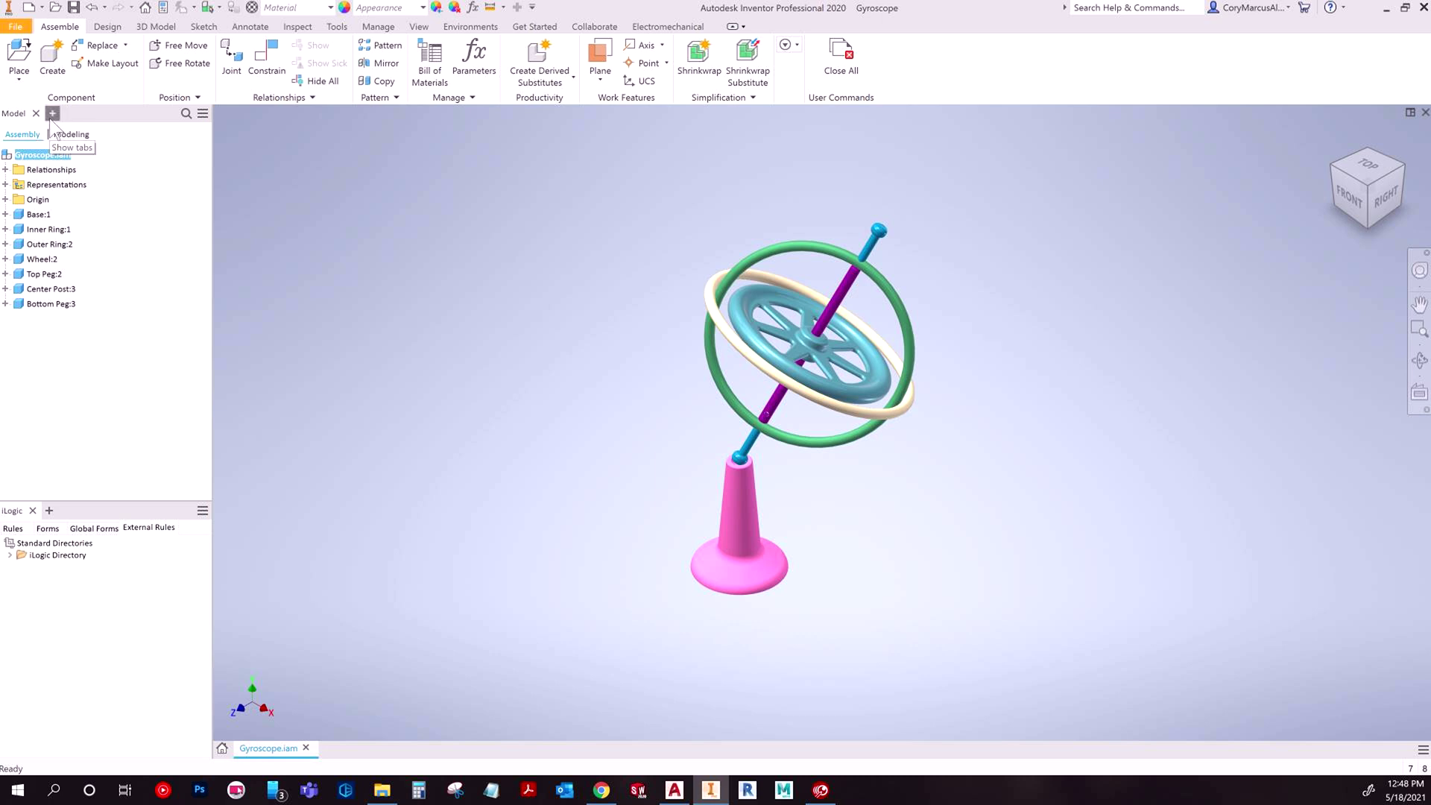
{"action": "left_click", "coordinate": [52, 114]}
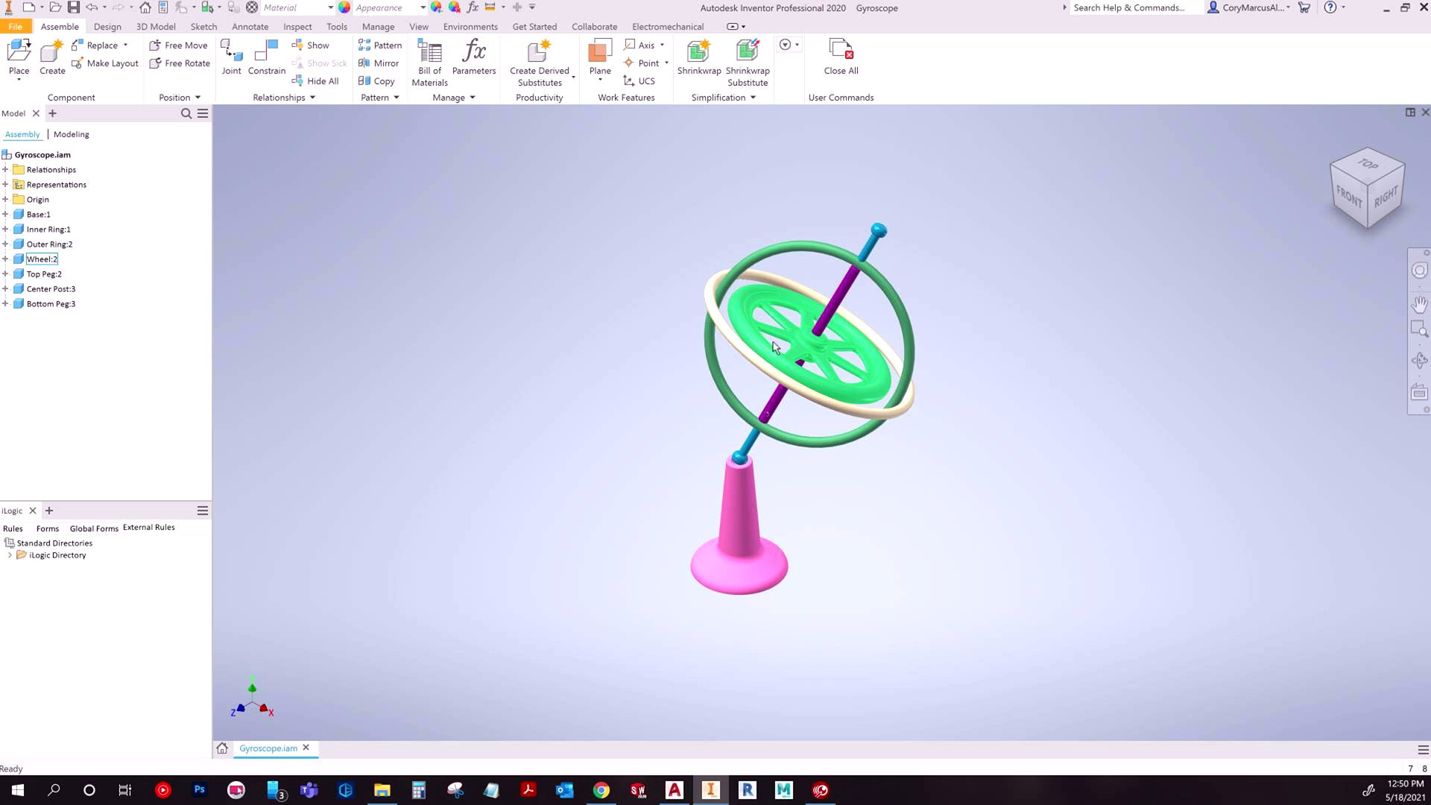
{"action": "left_click", "coordinate": [770, 359]}
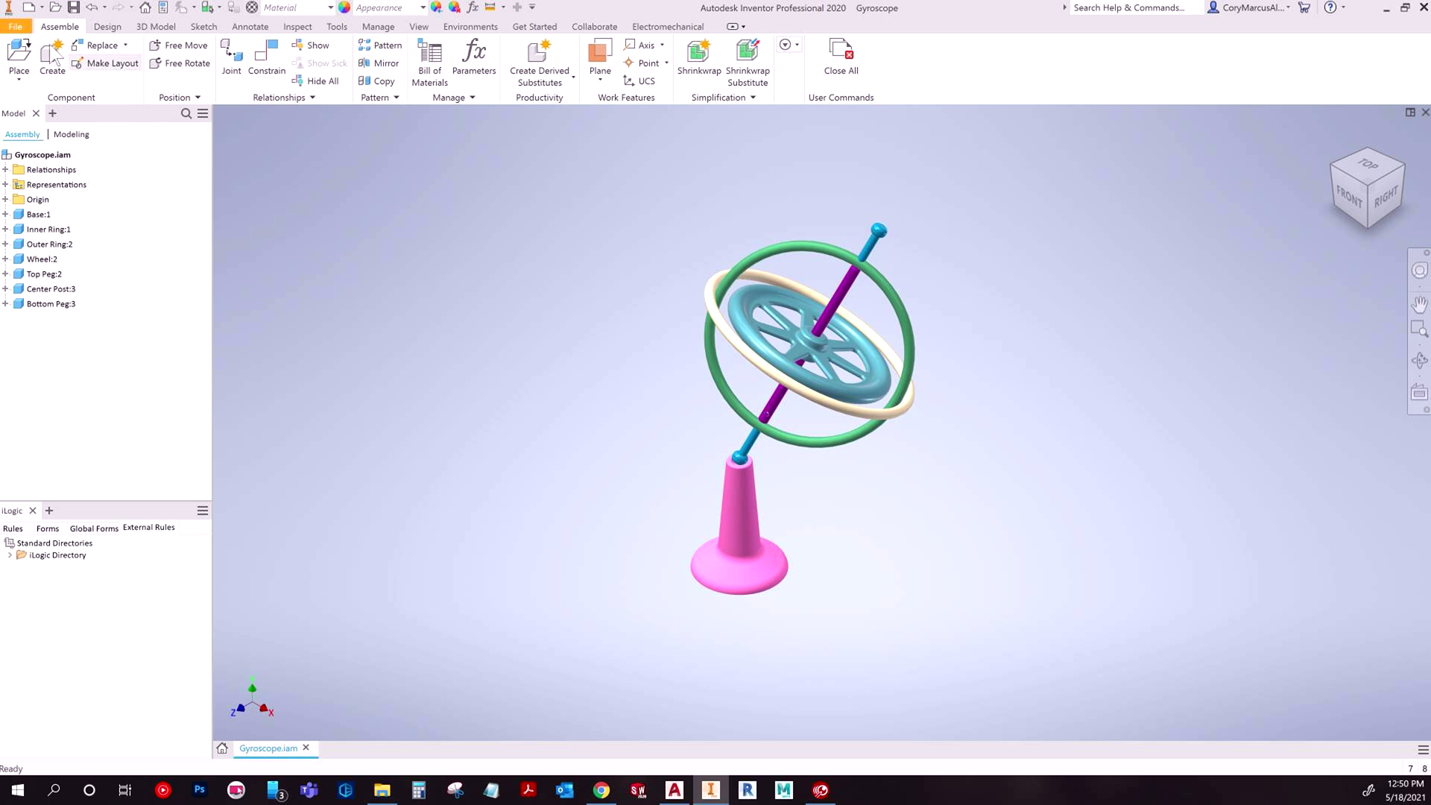
Launch Pack and Go for Gyroscope.iam and move its dialog aside to browse destinations.
{"action": "left_click", "coordinate": [15, 29]}
{"action": "mouse_move", "coordinate": [60, 186]}
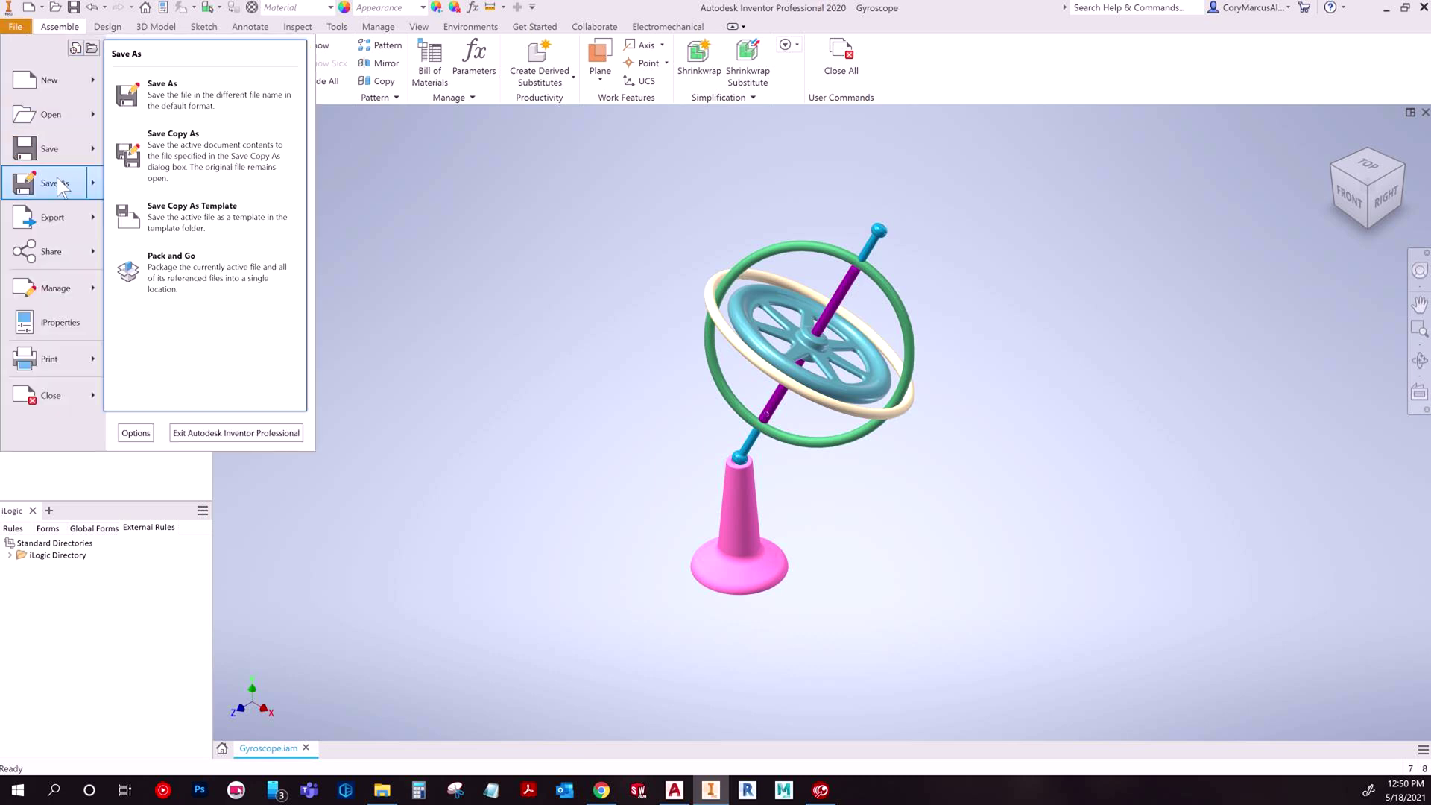
{"action": "left_click", "coordinate": [203, 258]}
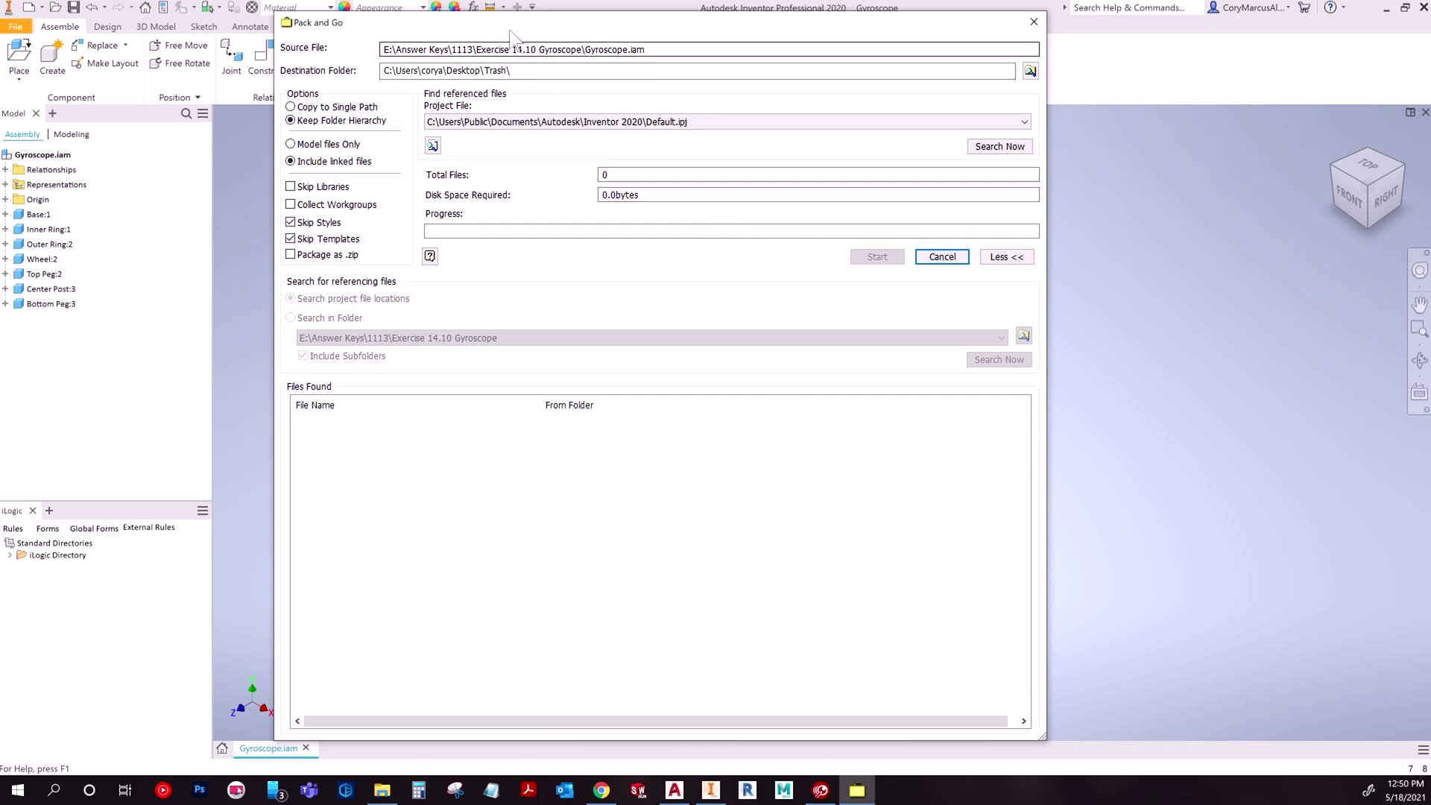
{"action": "left_click_drag", "start_coordinate": [509, 25], "coordinate": [561, 39]}
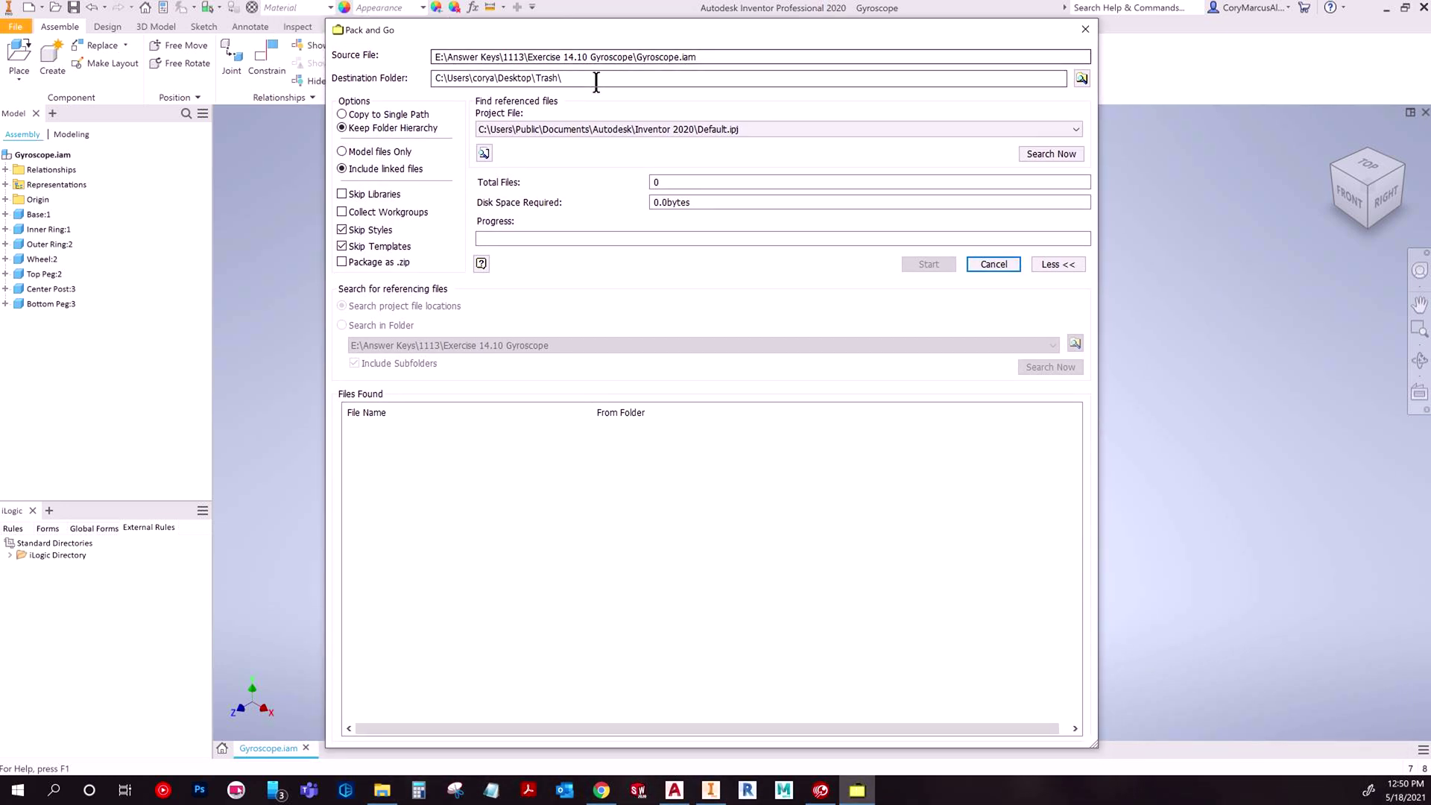
{"action": "left_click", "coordinate": [1081, 77]}
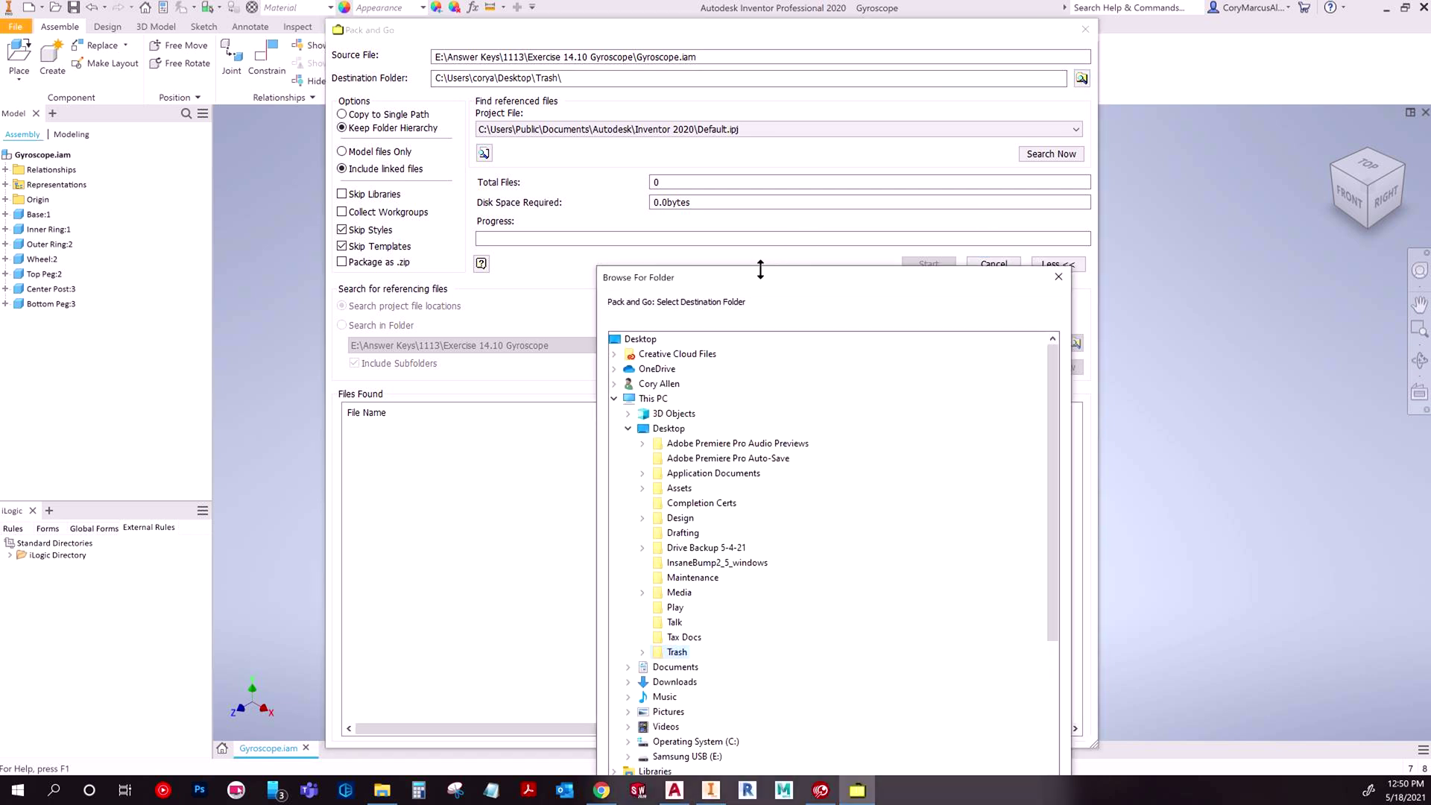
Create a new folder named 'Gyroscope' on the Desktop in the folder browser.
{"action": "left_click_drag", "start_coordinate": [751, 275], "coordinate": [688, 74]}
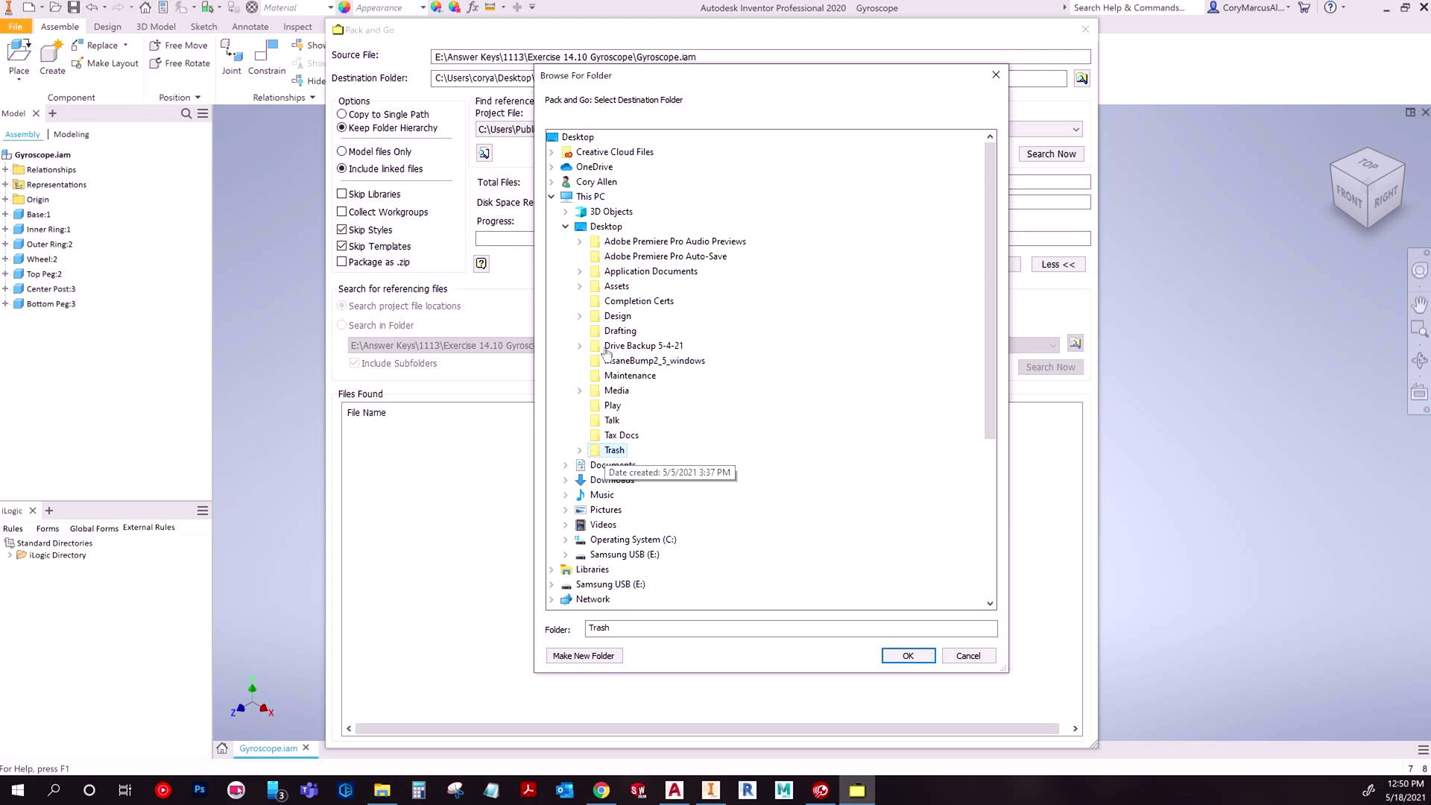
{"action": "left_click", "coordinate": [602, 227]}
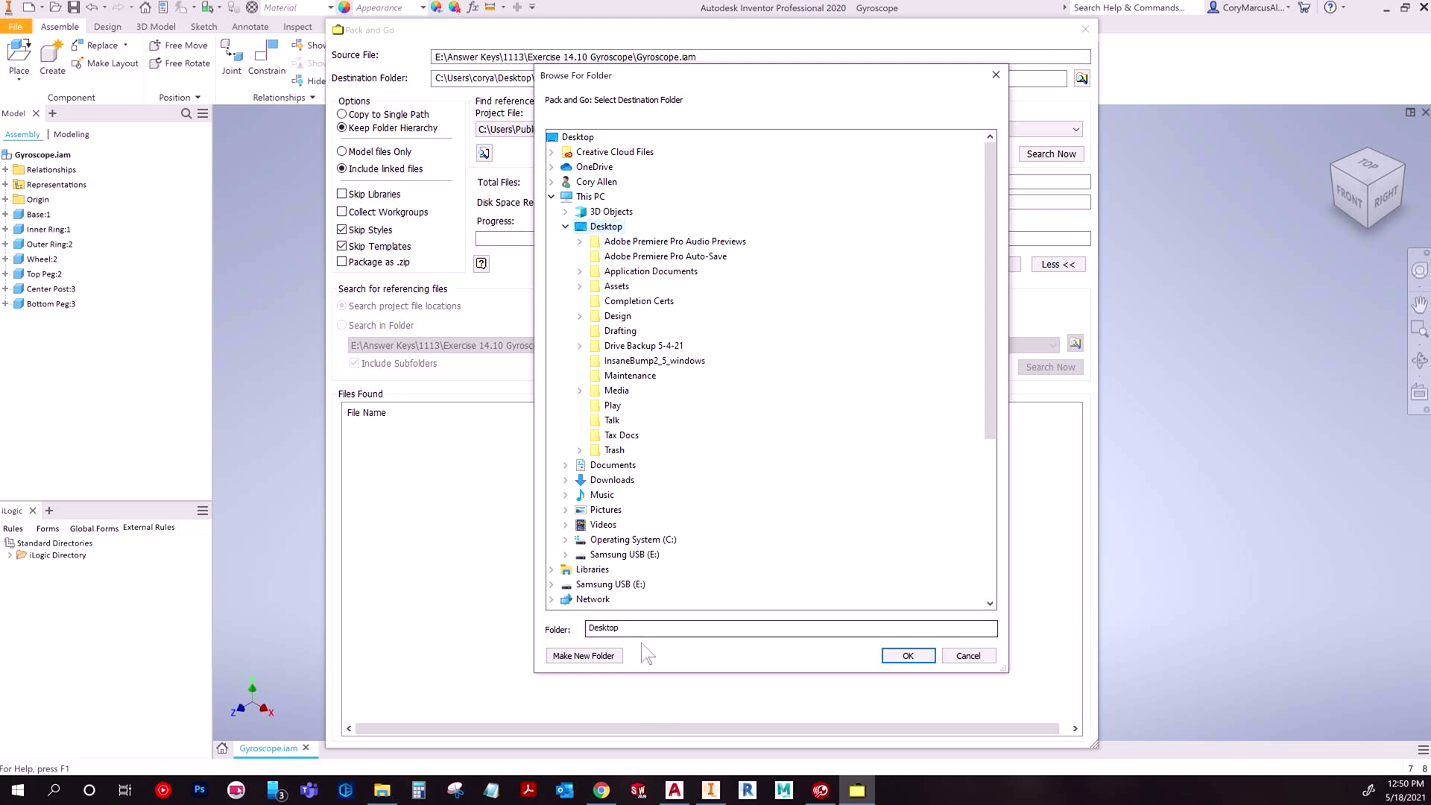
{"action": "left_click", "coordinate": [601, 656]}
{"action": "key", "text": "Return"}
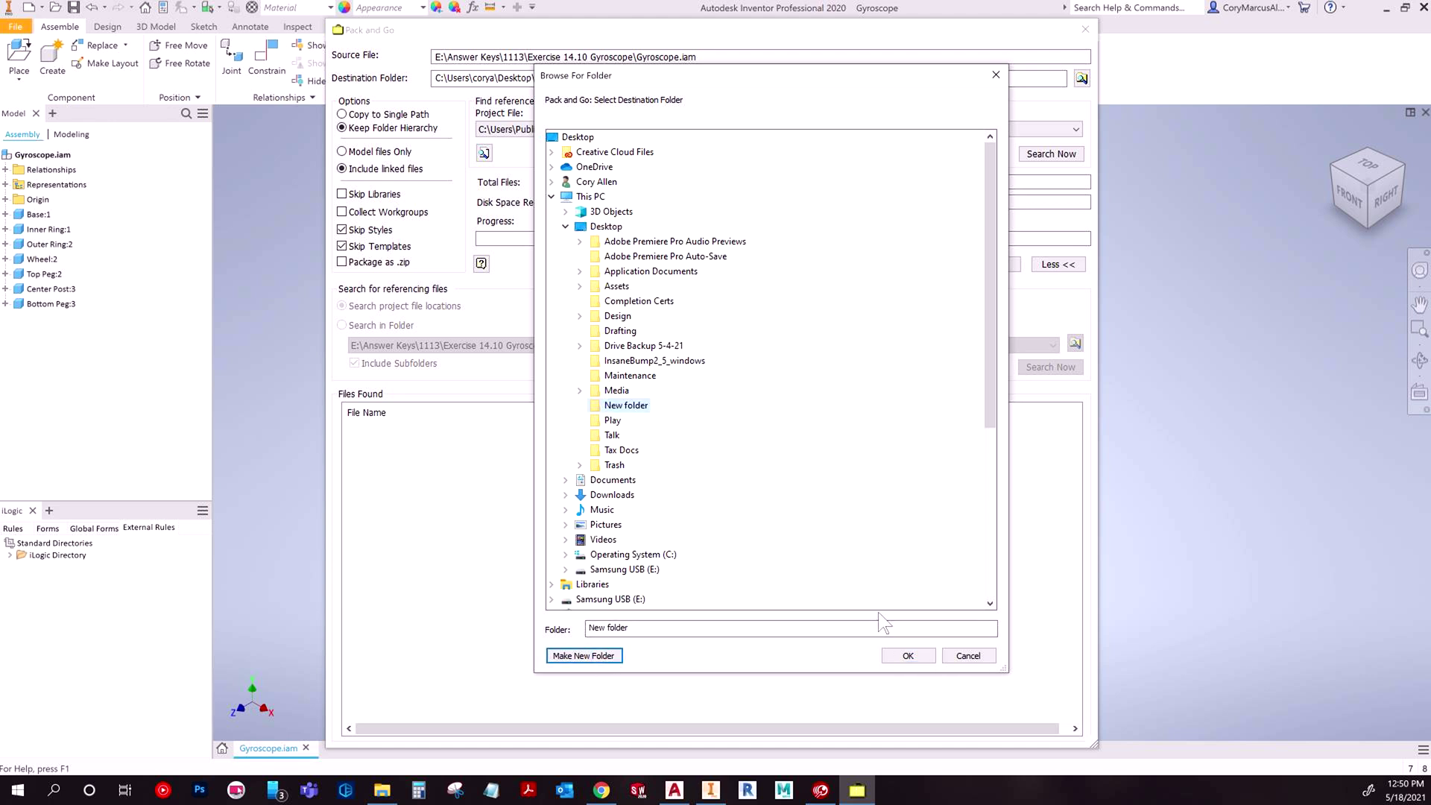
{"action": "type", "text": "Gyr"}
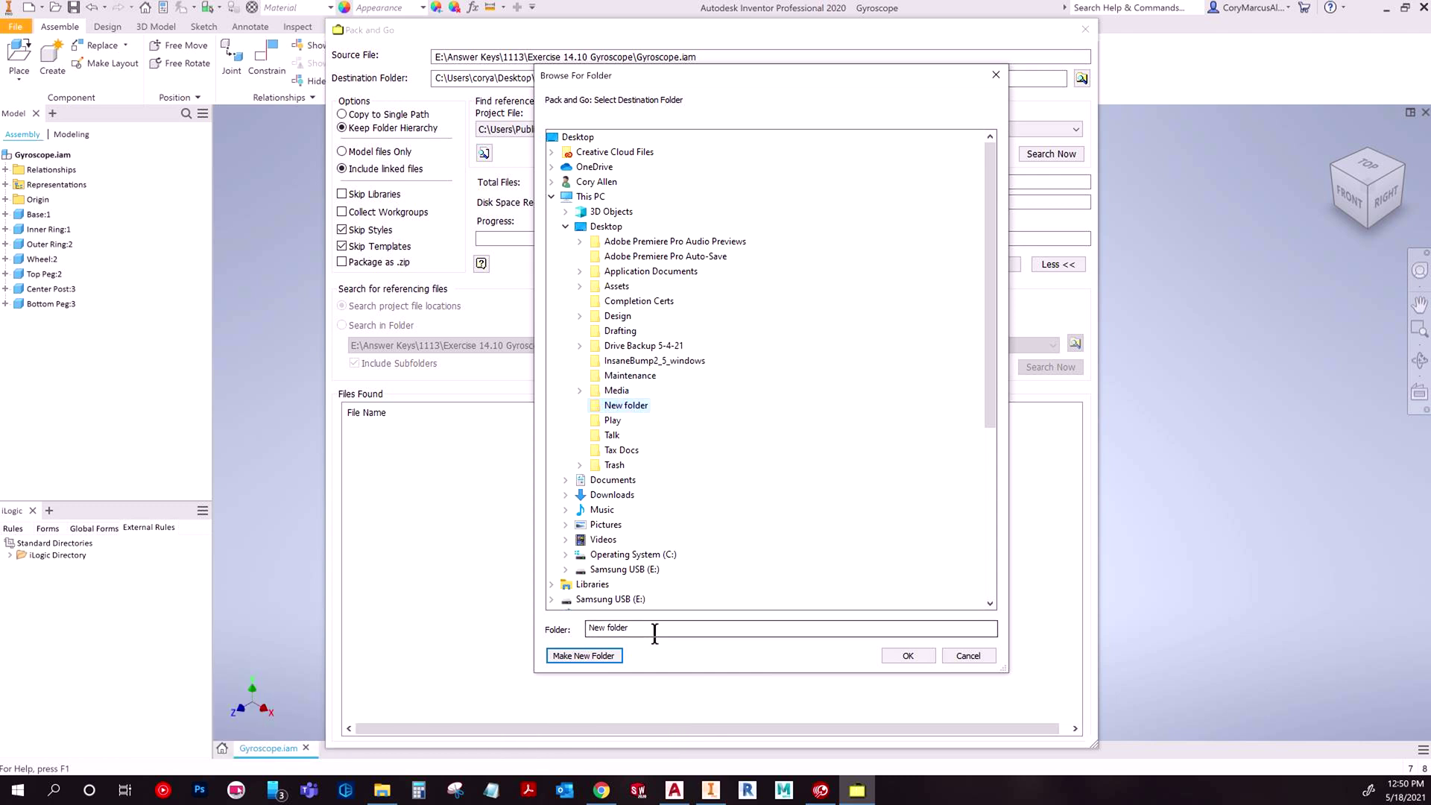
{"action": "left_click_drag", "start_coordinate": [655, 629], "coordinate": [494, 639]}
{"action": "type", "text": "Gro"}
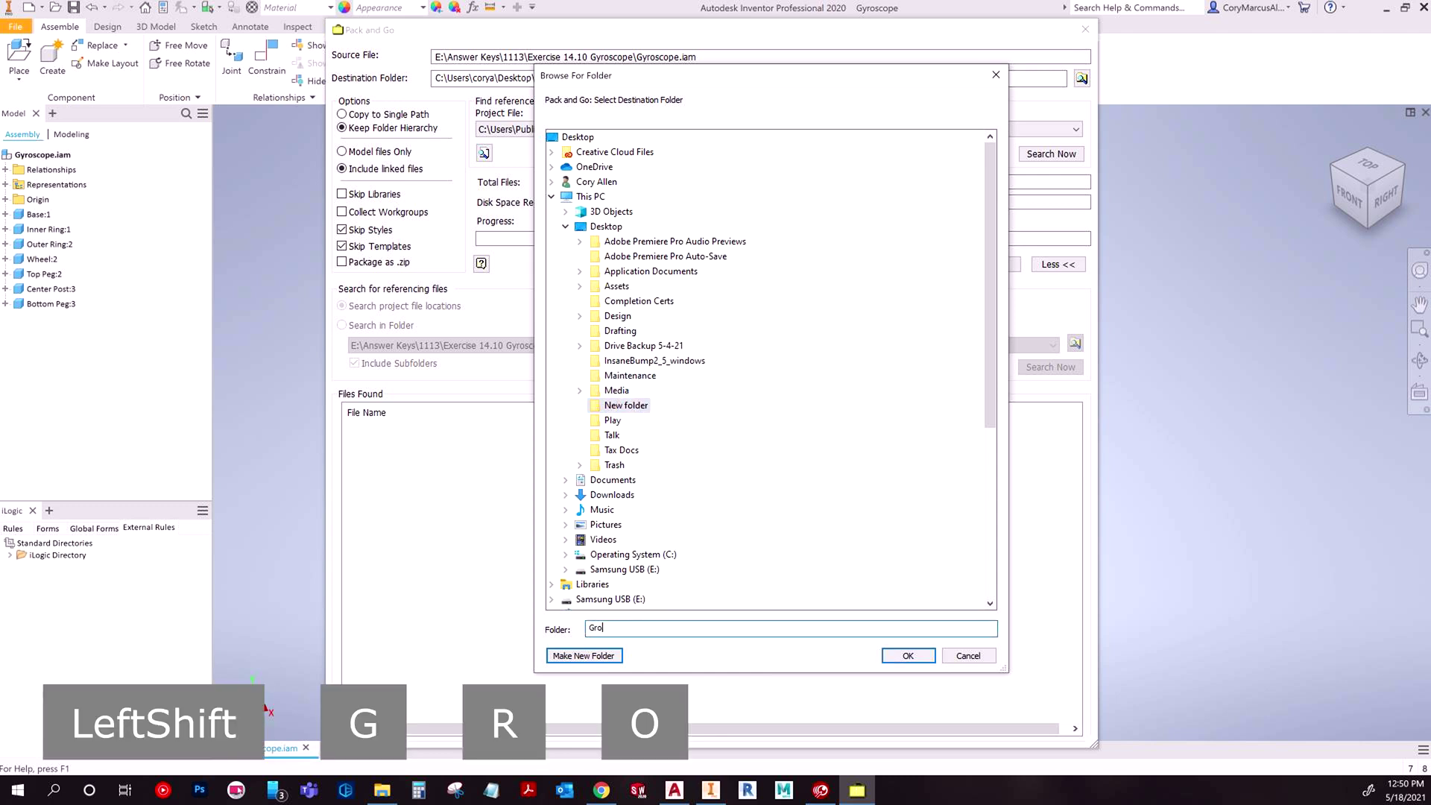
{"action": "key", "text": "BackSpace"}
{"action": "key", "text": "BackSpace"}
{"action": "type", "text": "yrosc"}
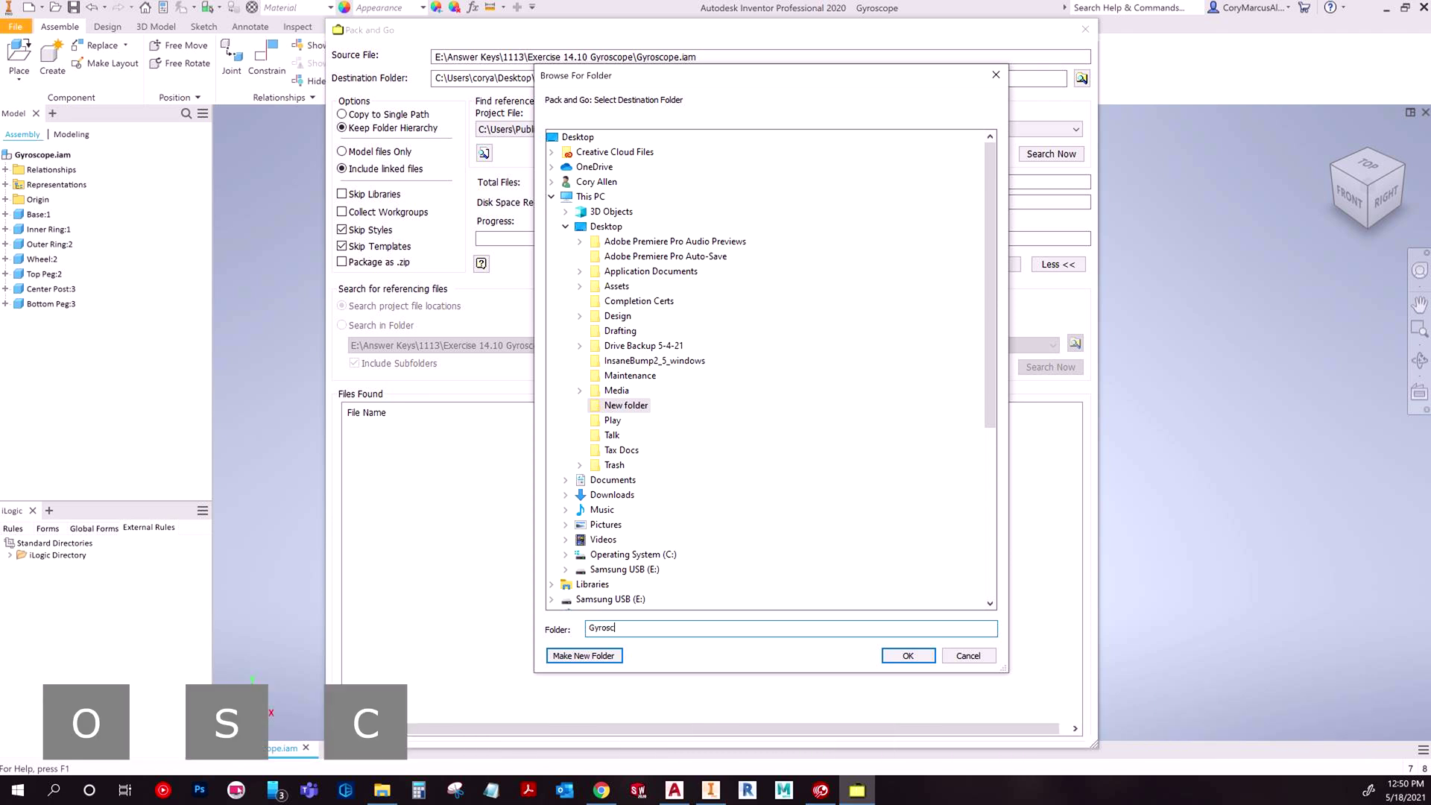
{"action": "type", "text": "ope"}
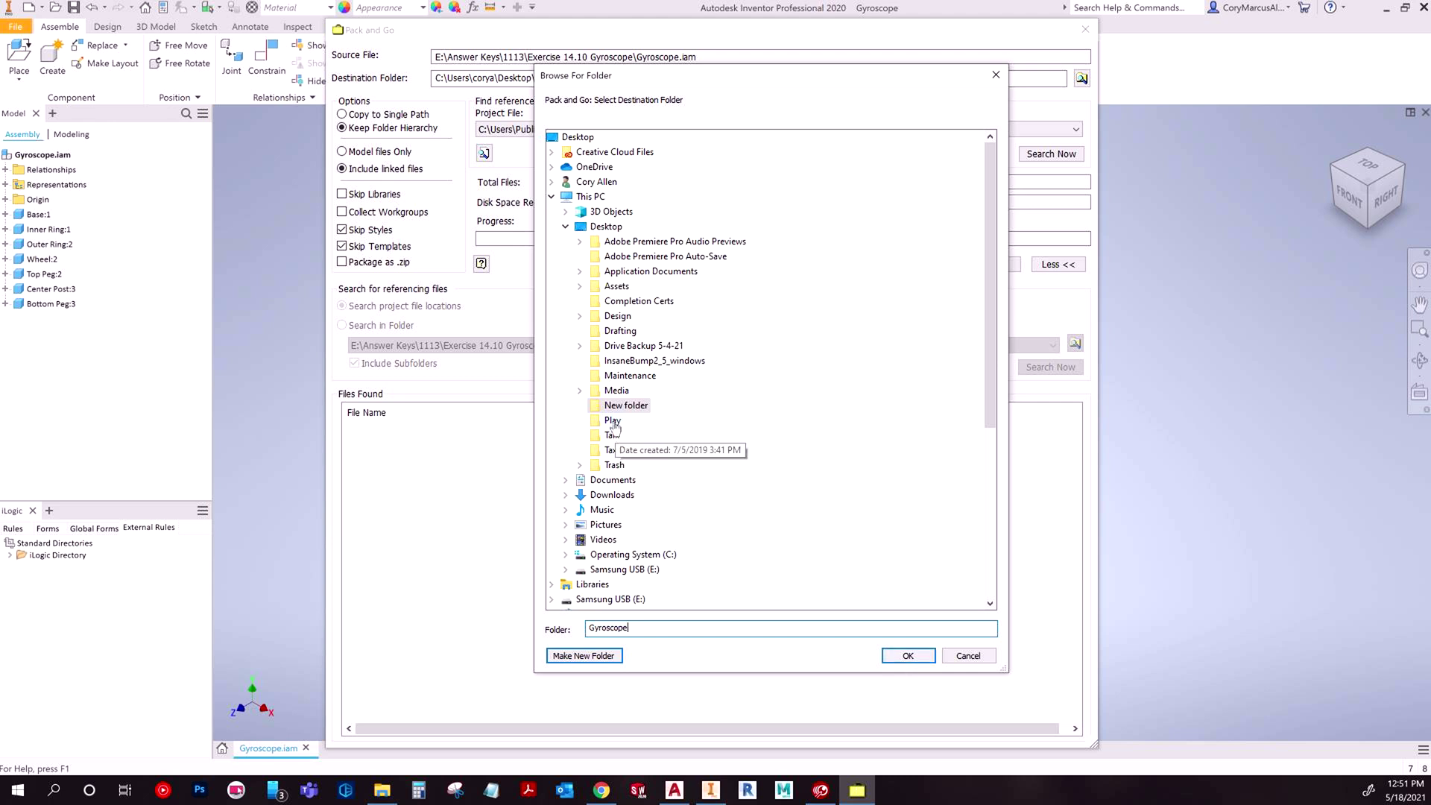
{"action": "right_click", "coordinate": [621, 408]}
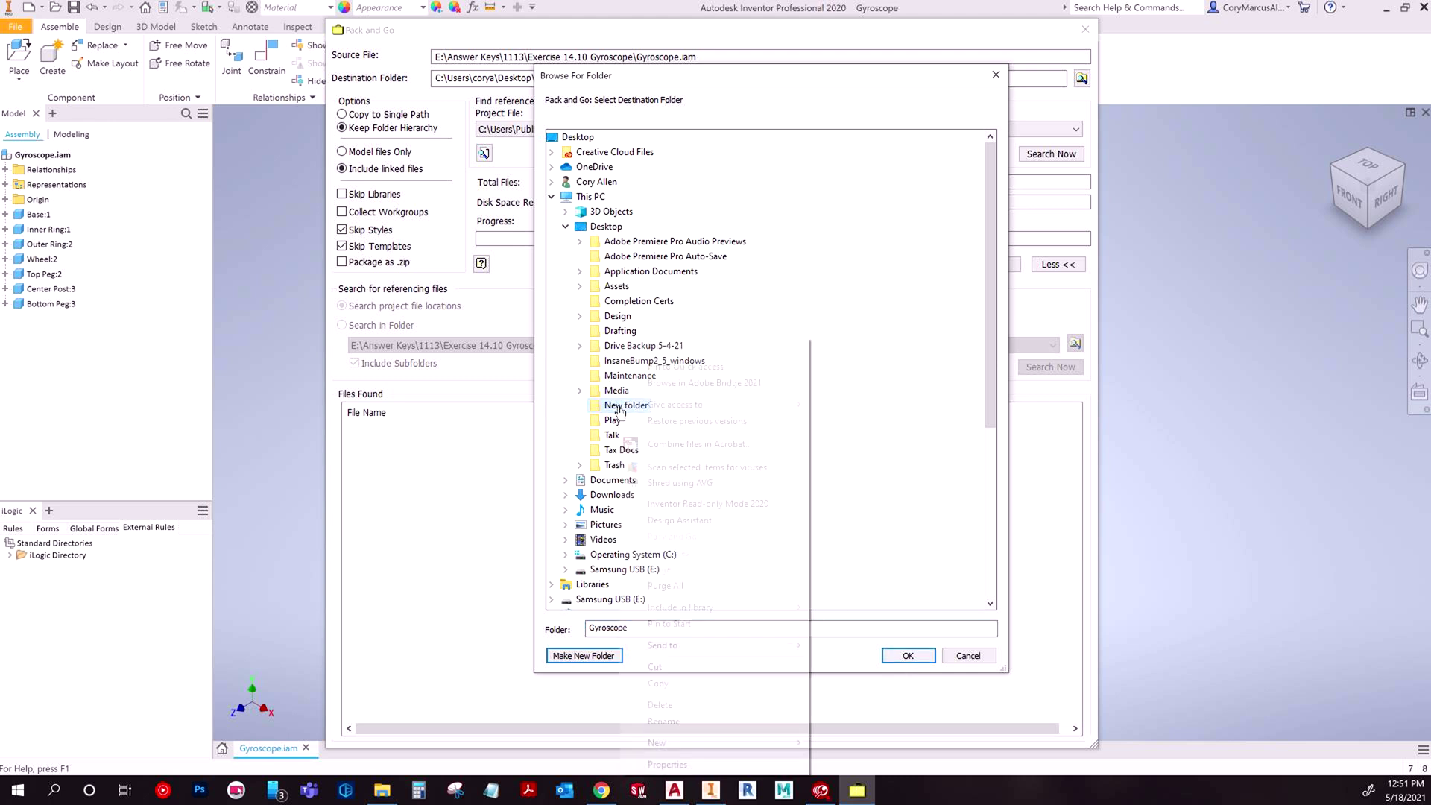
{"action": "left_click", "coordinate": [688, 723]}
{"action": "type", "text": "G"}
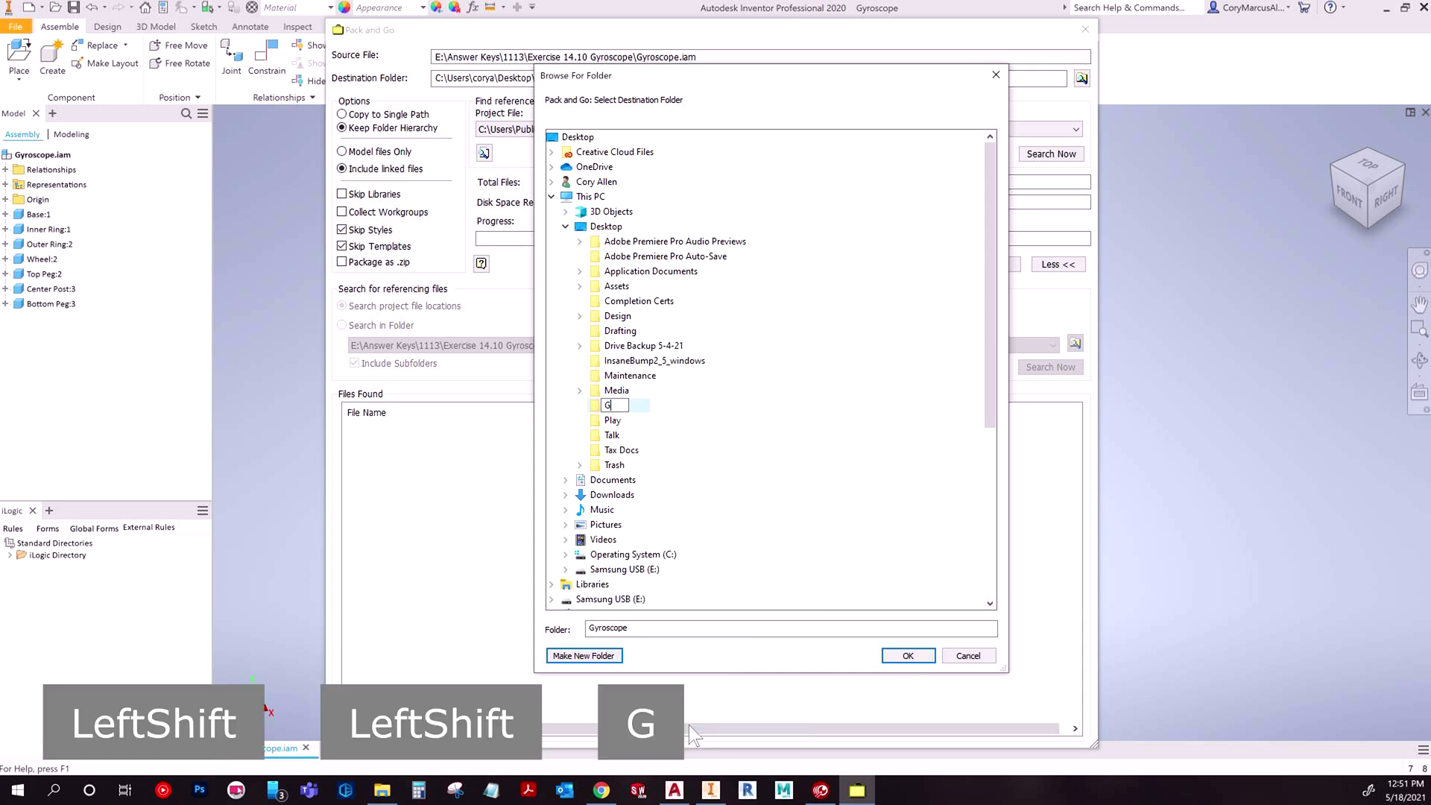
{"action": "type", "text": "yroscope"}
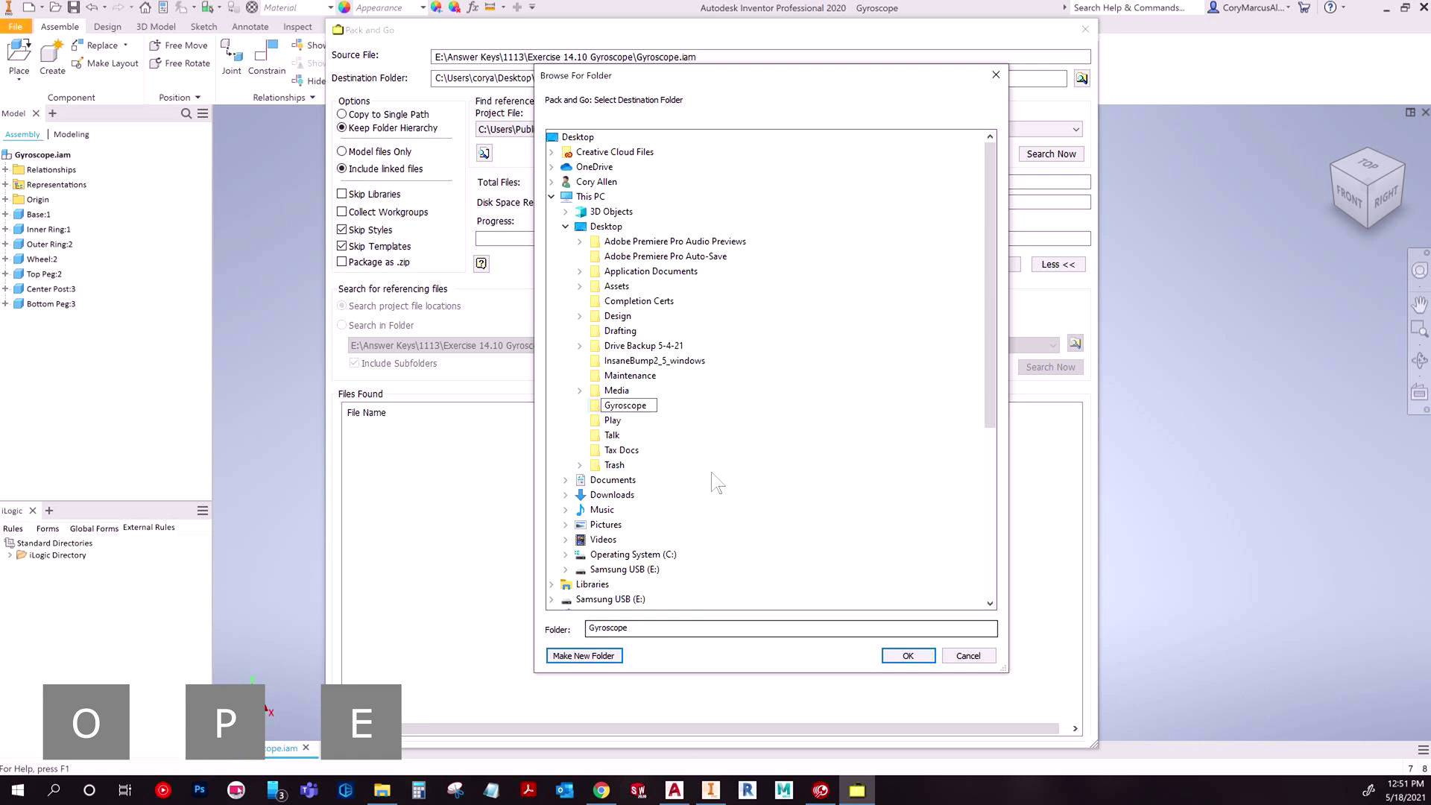
{"action": "key", "text": "Return"}
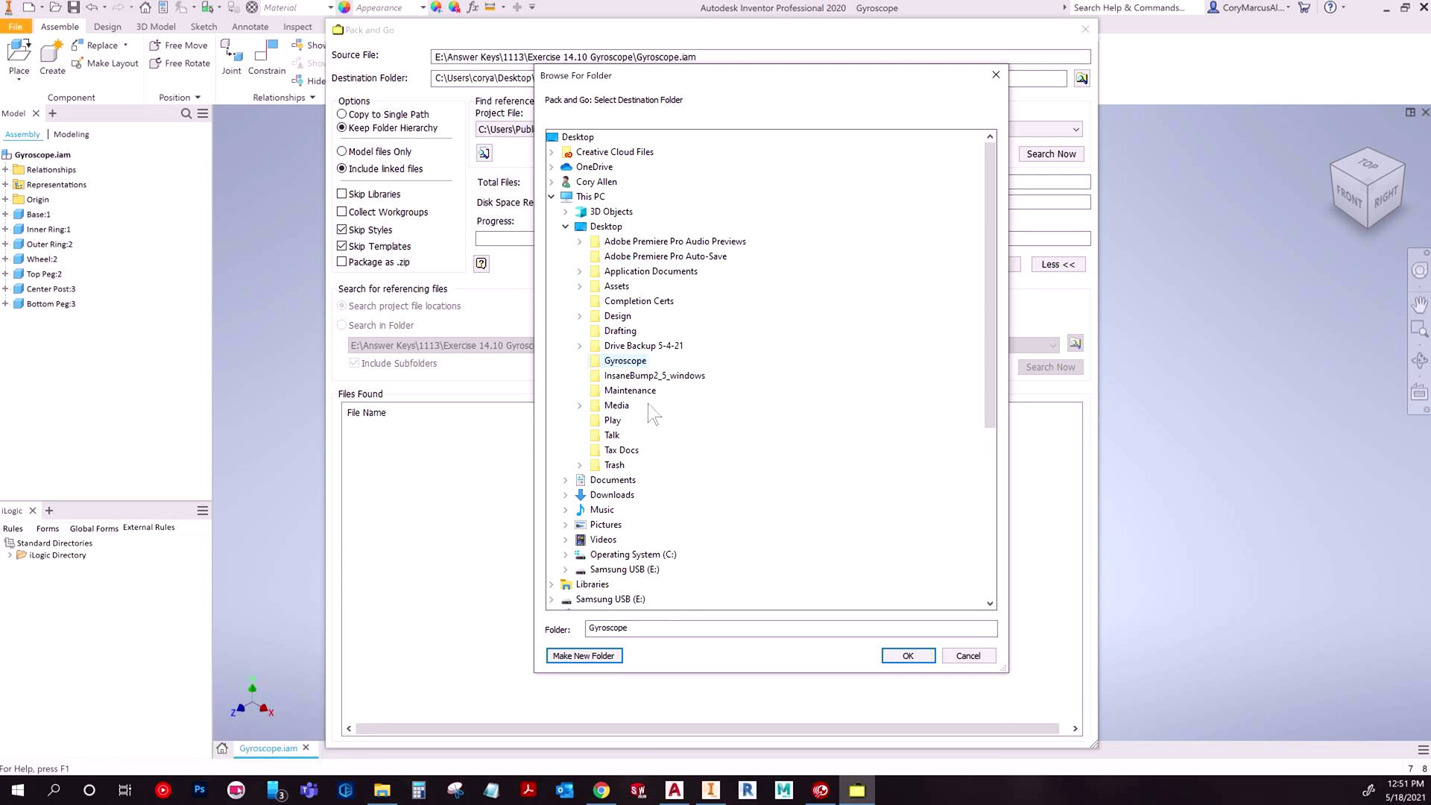
Pick Desktop > Gyroscope as the Pack and Go destination folder and confirm.
{"action": "left_click", "coordinate": [643, 345]}
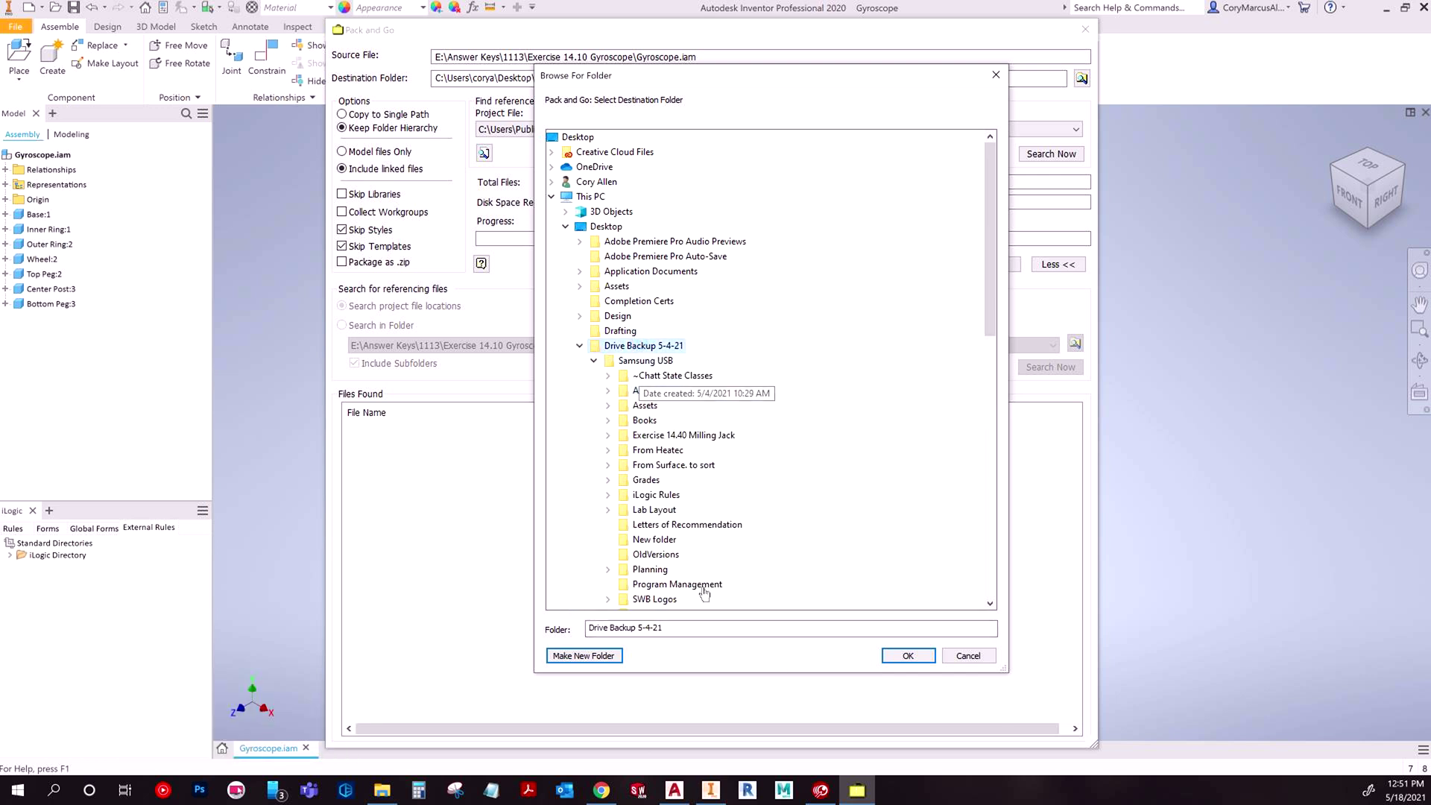
{"action": "left_click", "coordinate": [579, 345]}
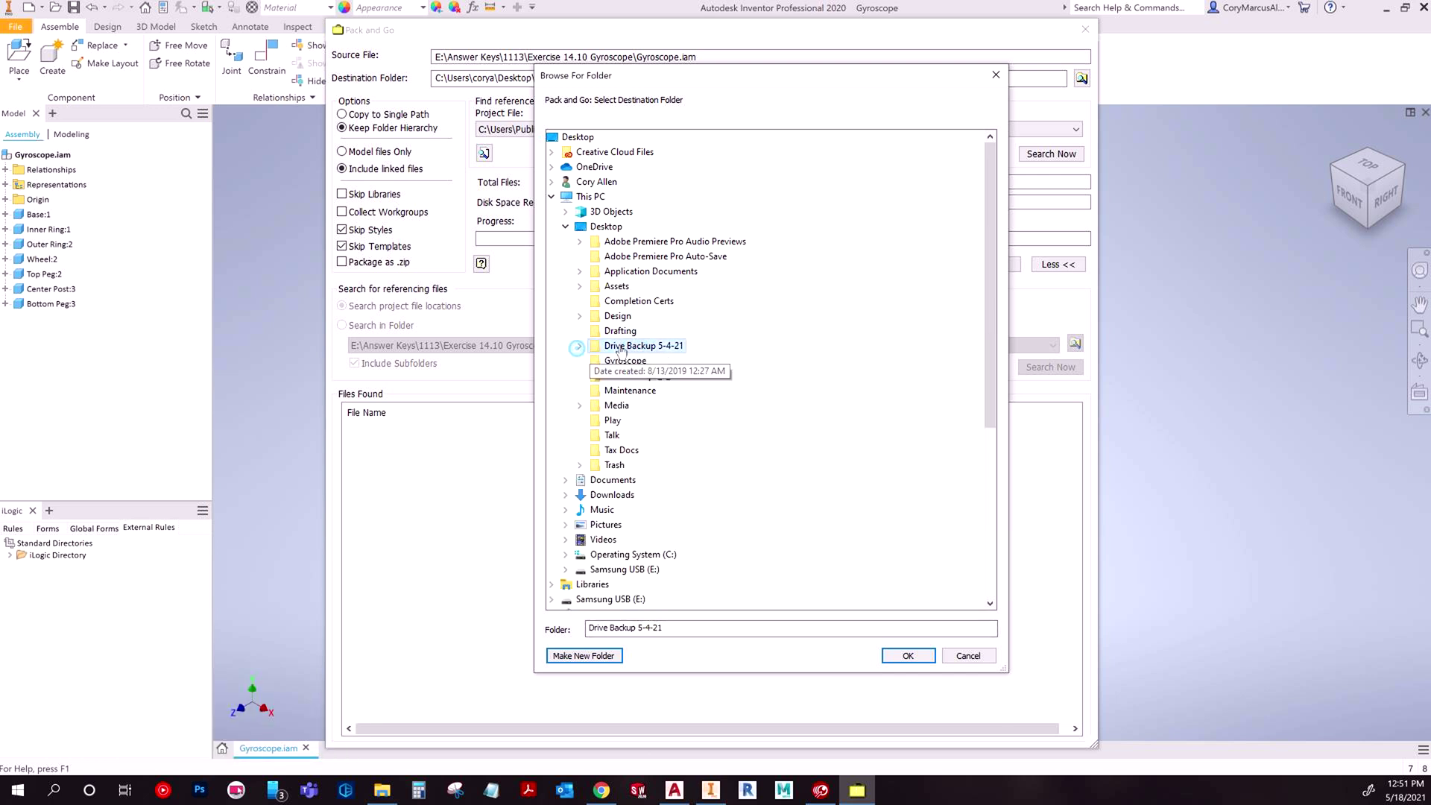
{"action": "left_click", "coordinate": [625, 360]}
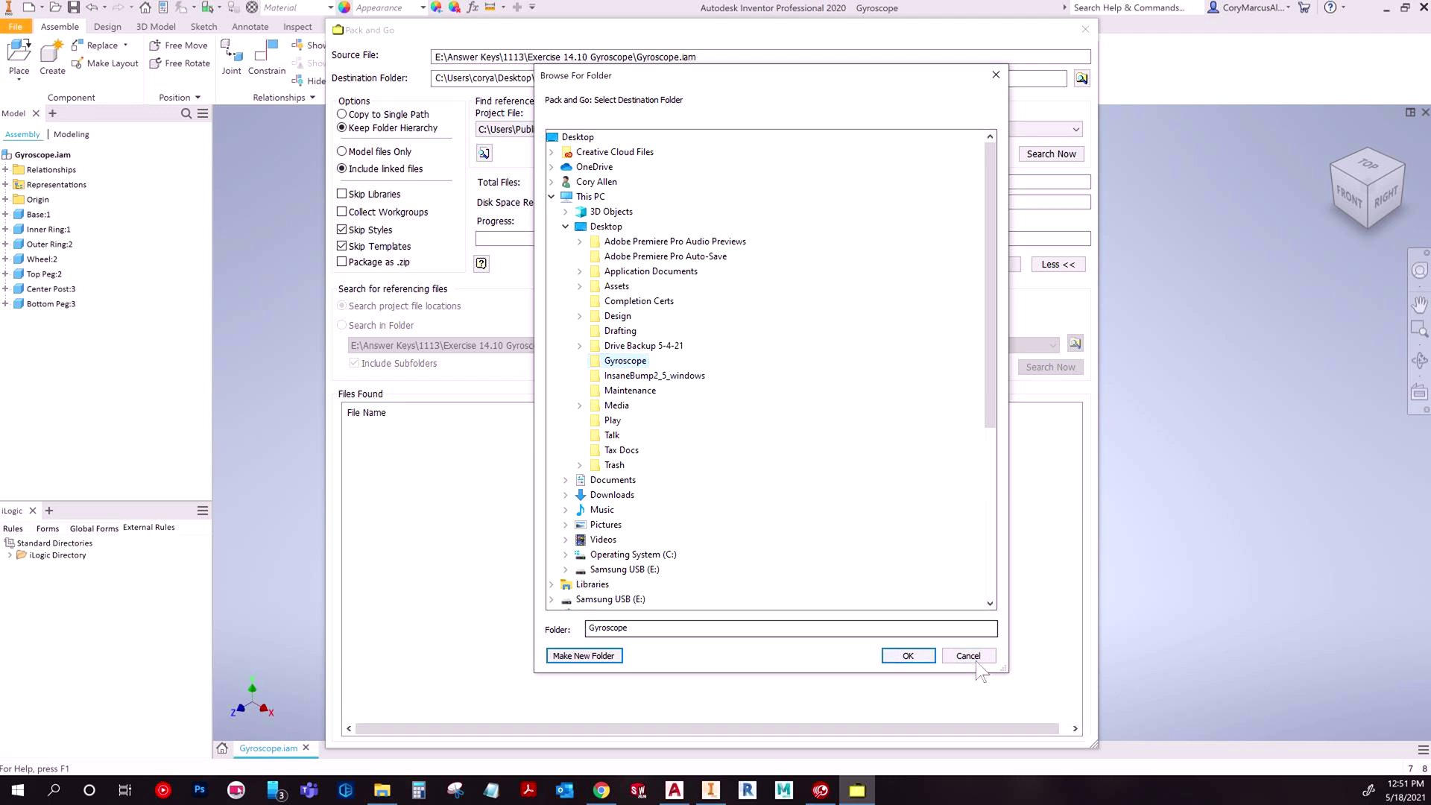
{"action": "left_click", "coordinate": [908, 656]}
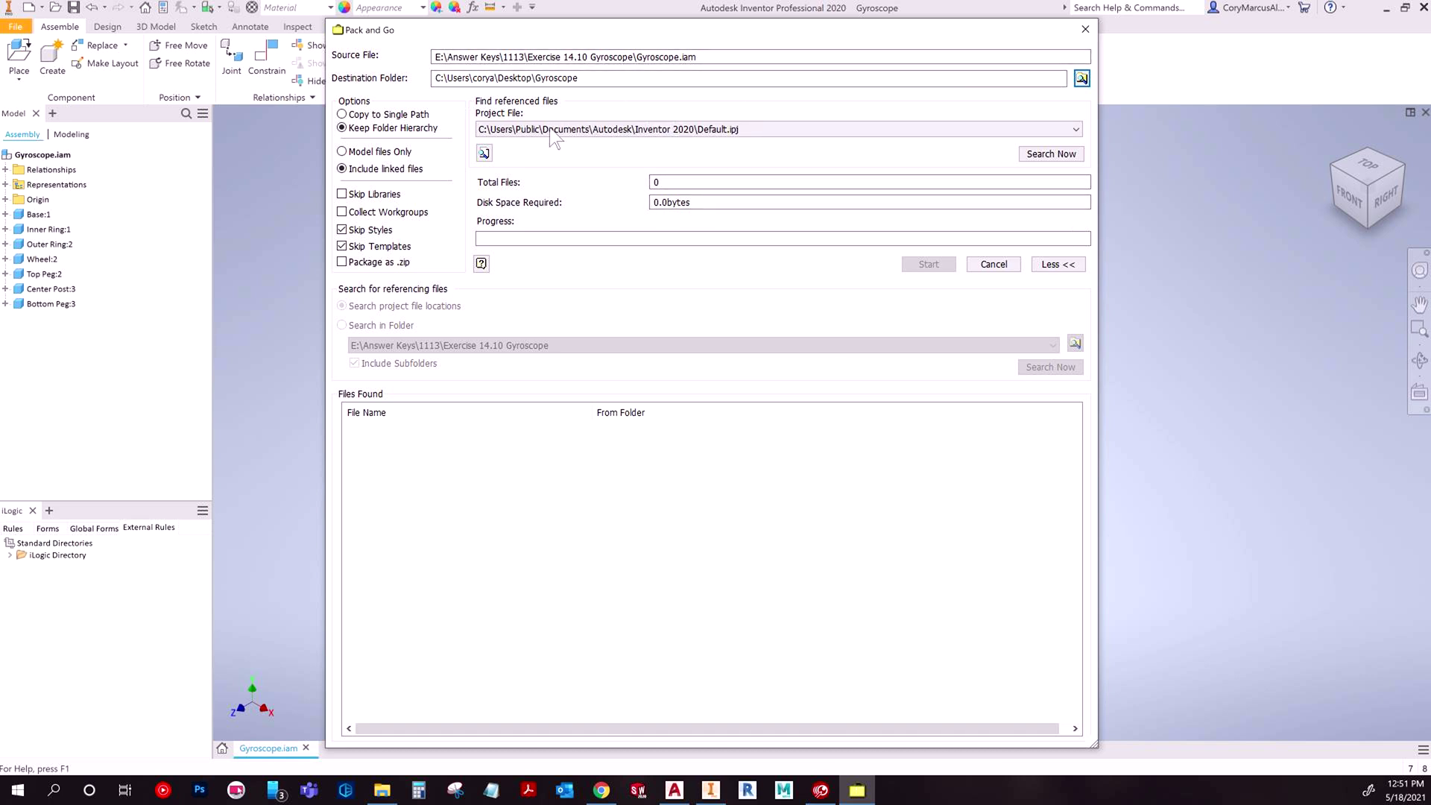
Search for referenced files, listing eight files from Gyroscope.iam to Wheel.ipt totalling 1.7MB.
{"action": "left_click", "coordinate": [1058, 154]}
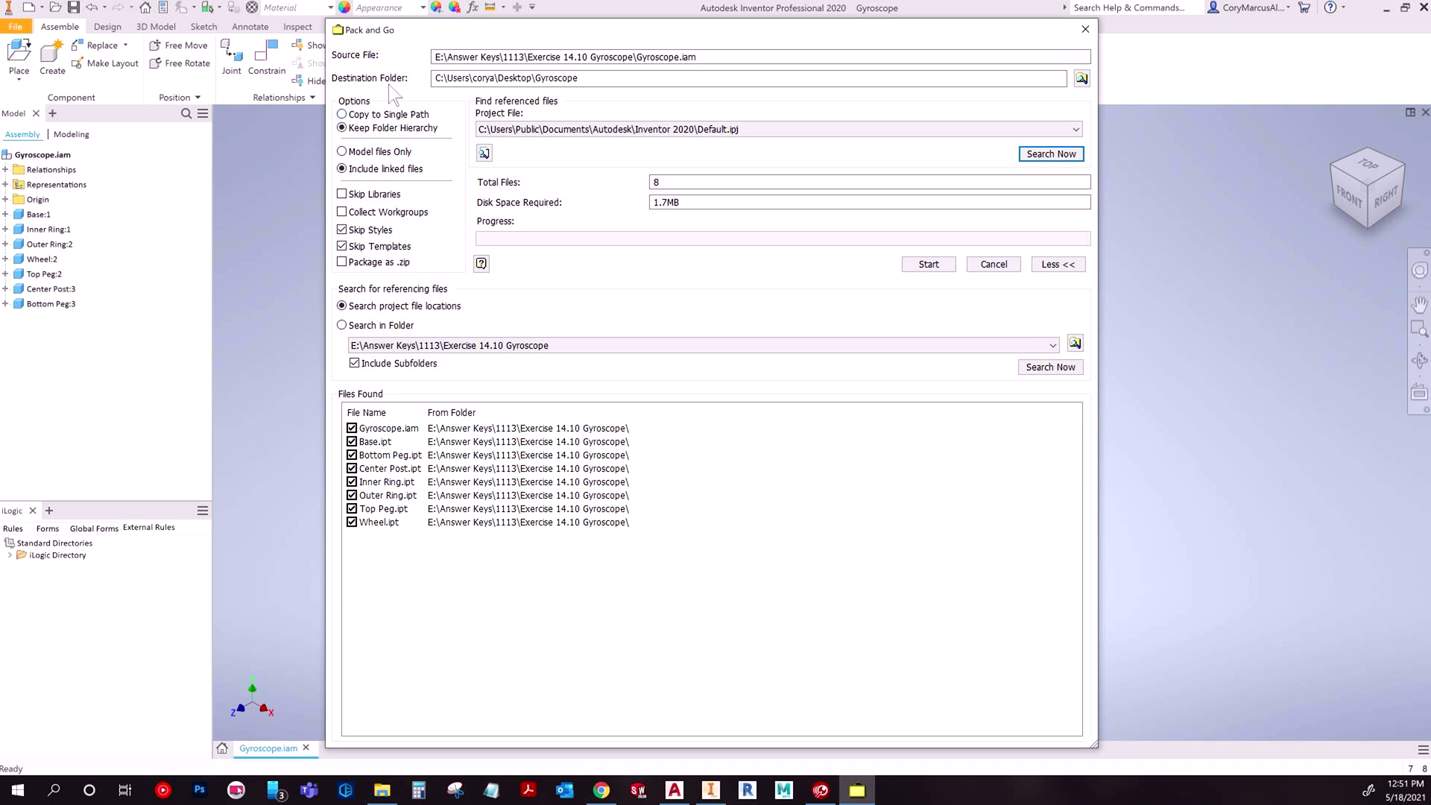
Set Copy to Single Path and choose Search in Folder for referencing files.
{"action": "left_click", "coordinate": [384, 116]}
{"action": "left_click", "coordinate": [376, 325]}
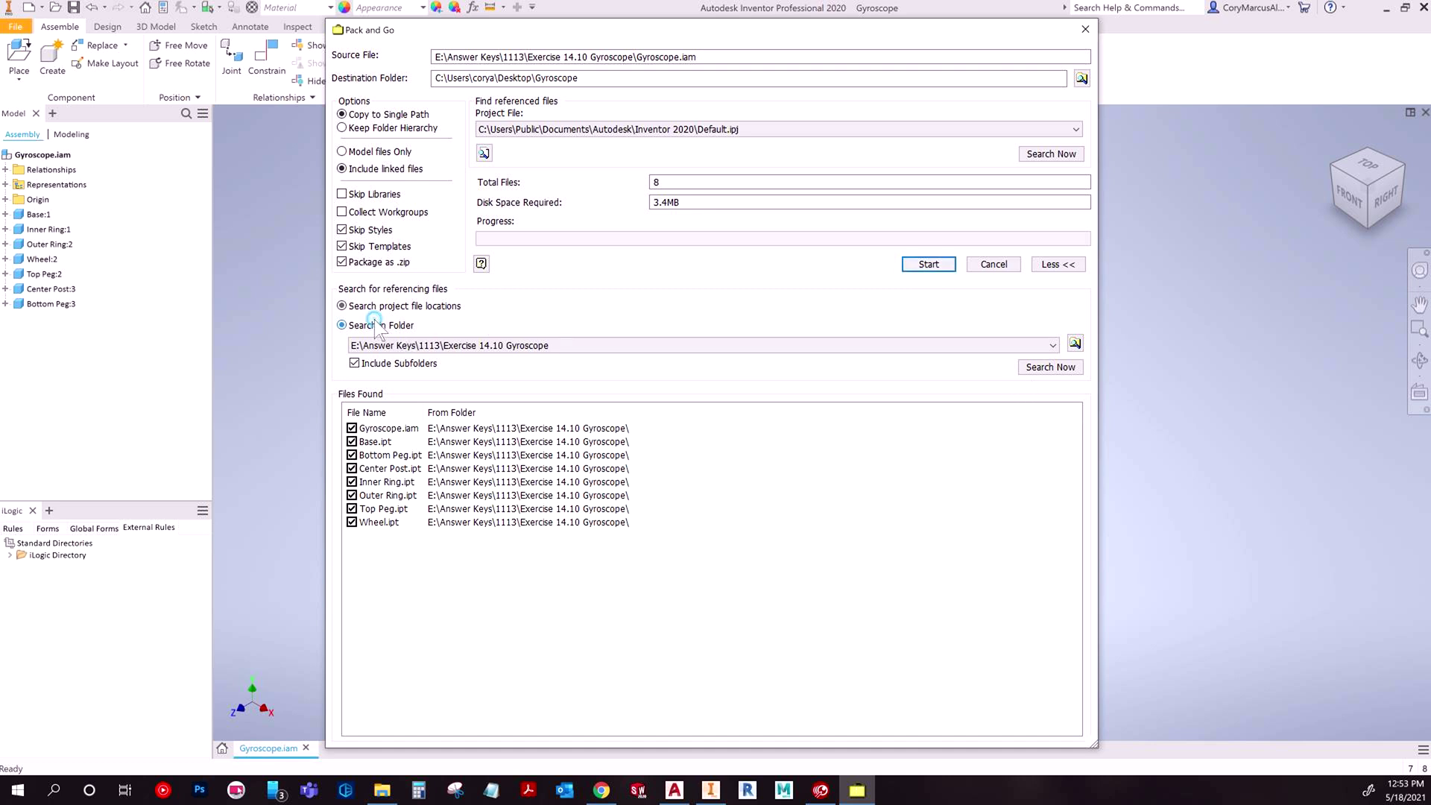
{"action": "left_click", "coordinate": [435, 347]}
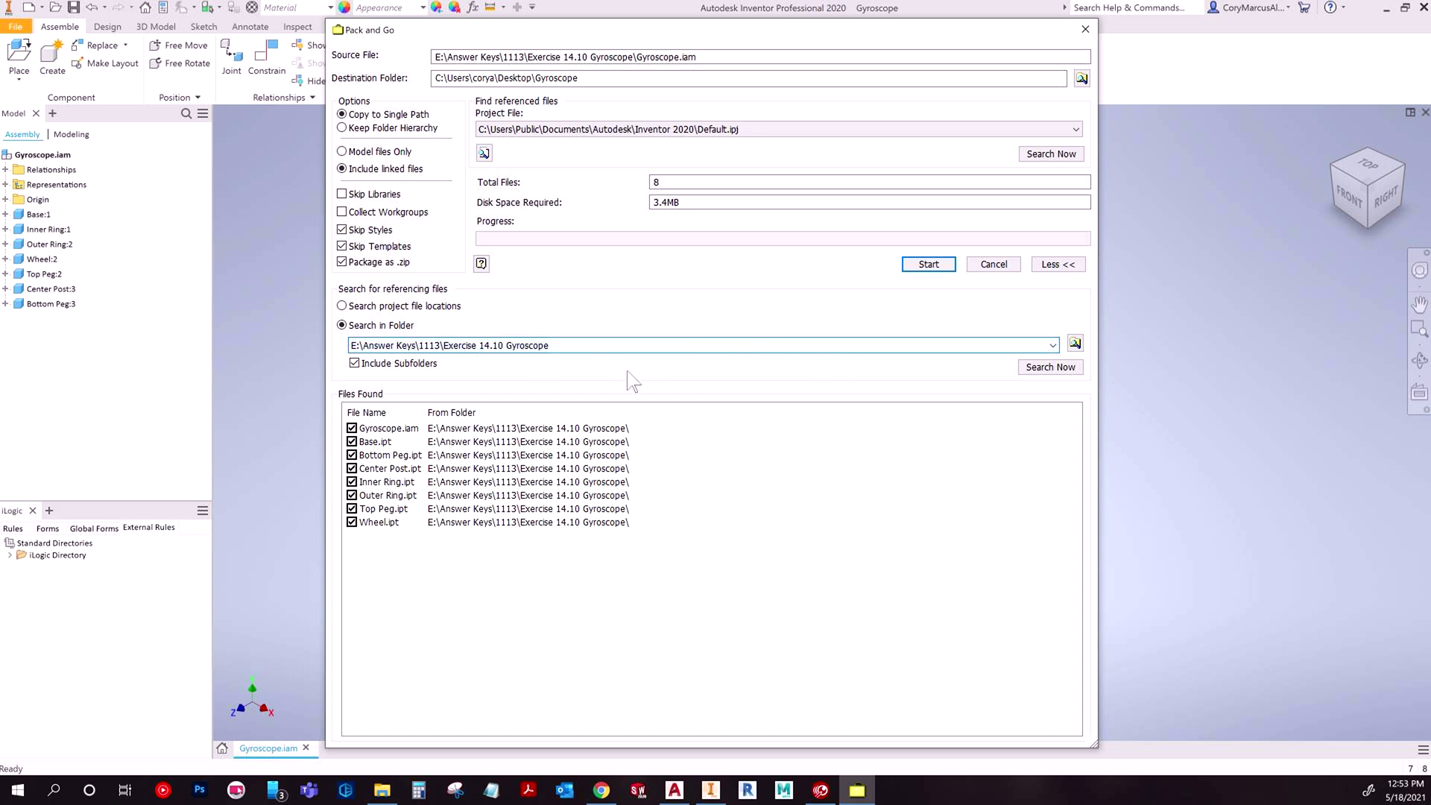
{"action": "left_click", "coordinate": [1007, 348]}
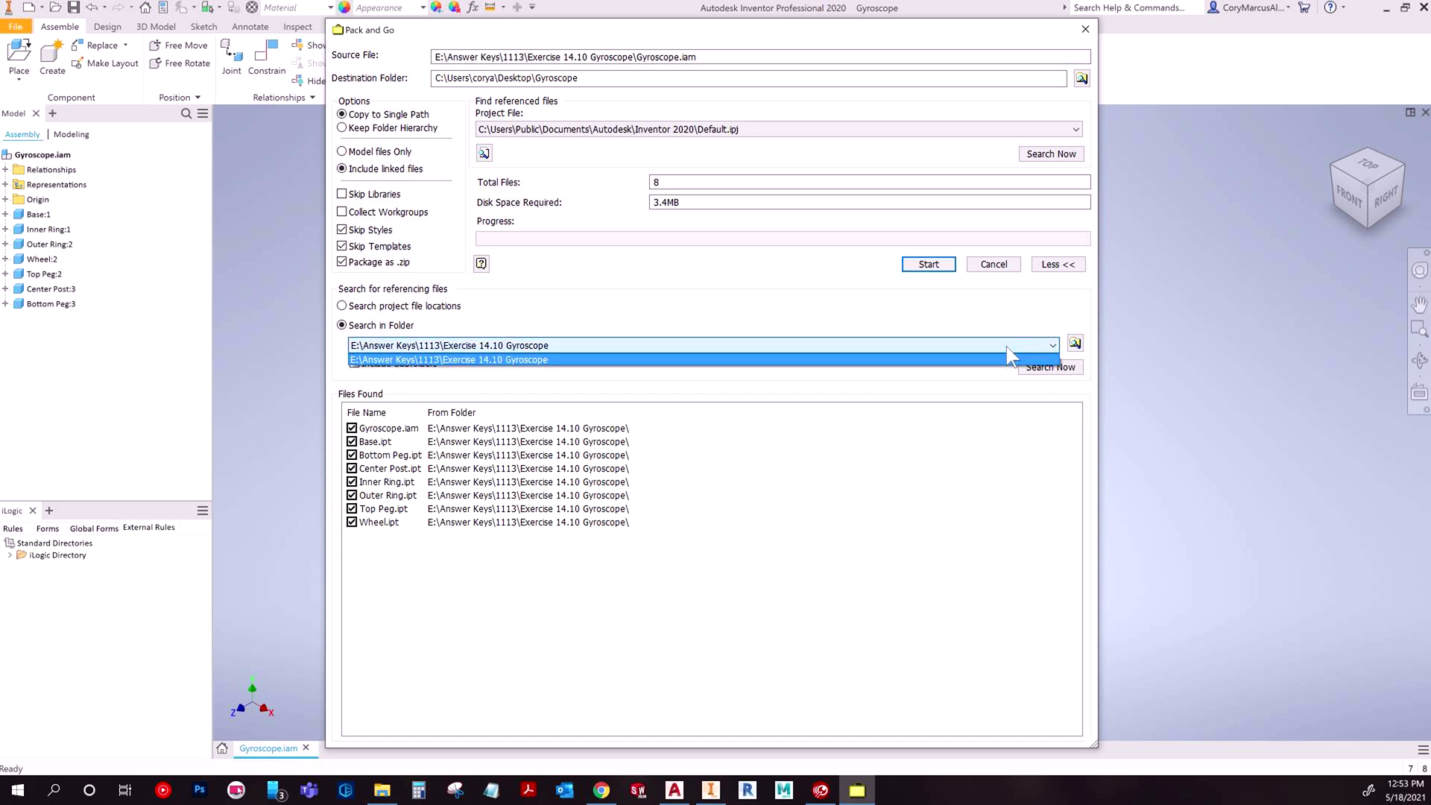
Set the referencing-file search folder to the Samsung USB (E:) drive.
{"action": "left_click", "coordinate": [1007, 348]}
{"action": "left_click", "coordinate": [1075, 343]}
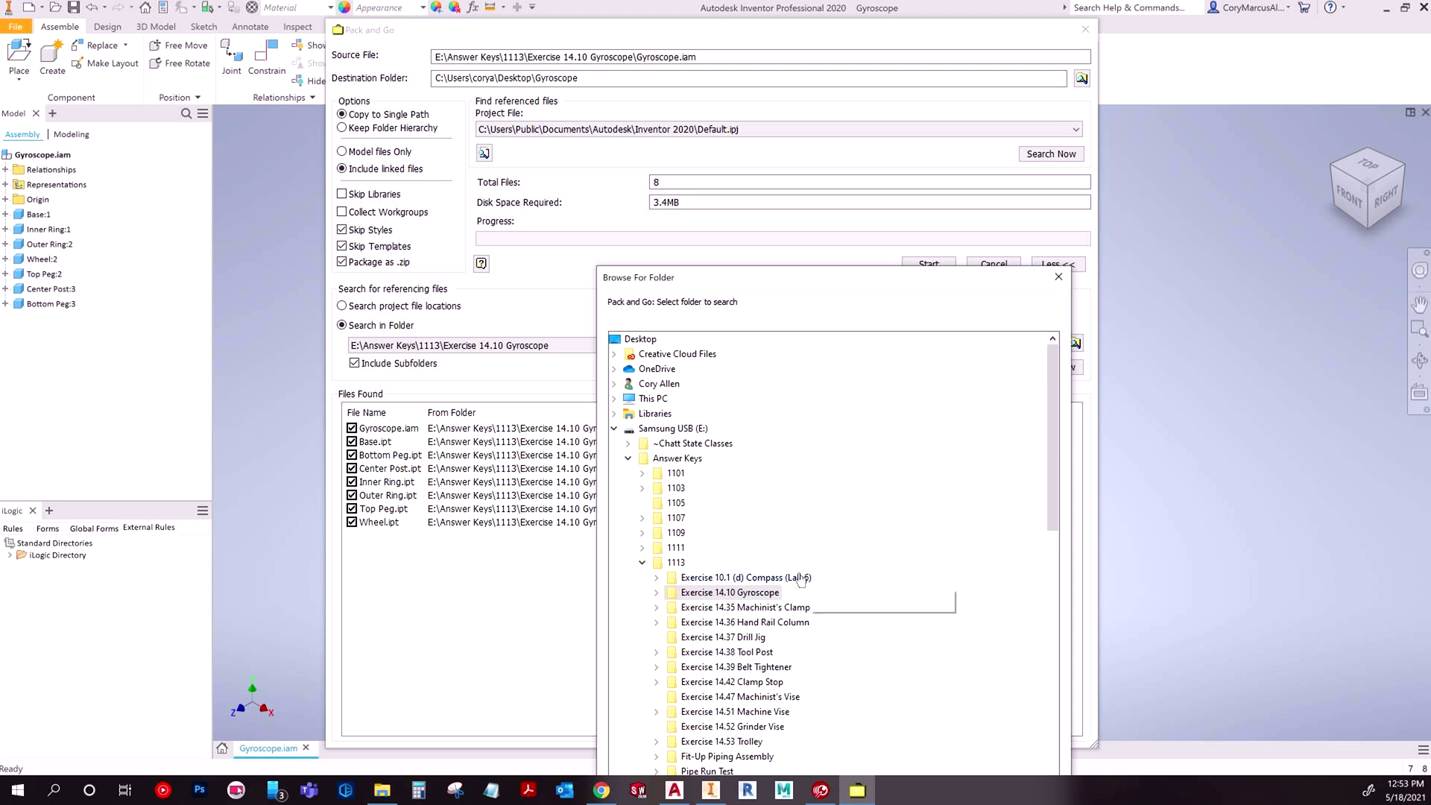
{"action": "left_click", "coordinate": [662, 430]}
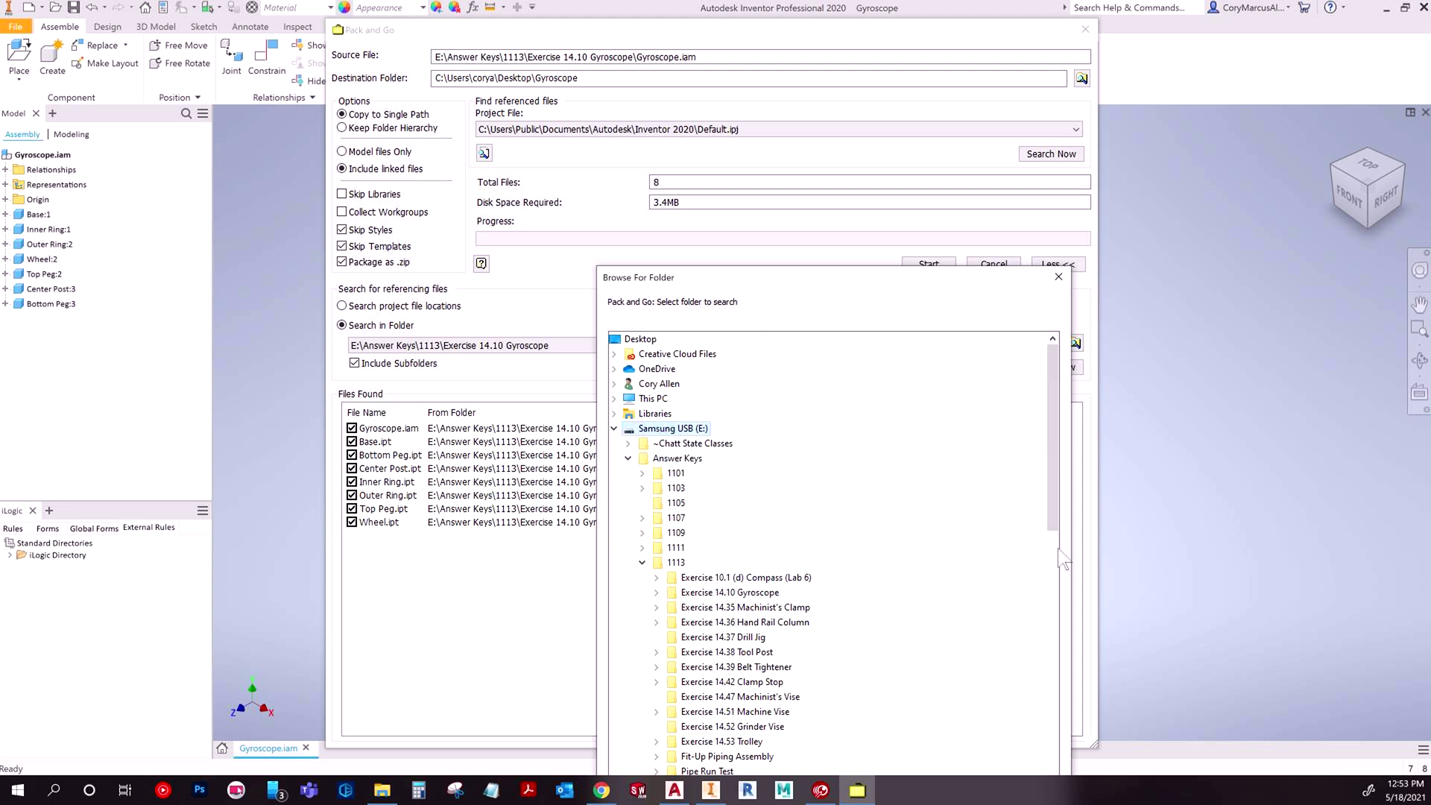
{"action": "left_click_drag", "start_coordinate": [881, 280], "coordinate": [803, 92]}
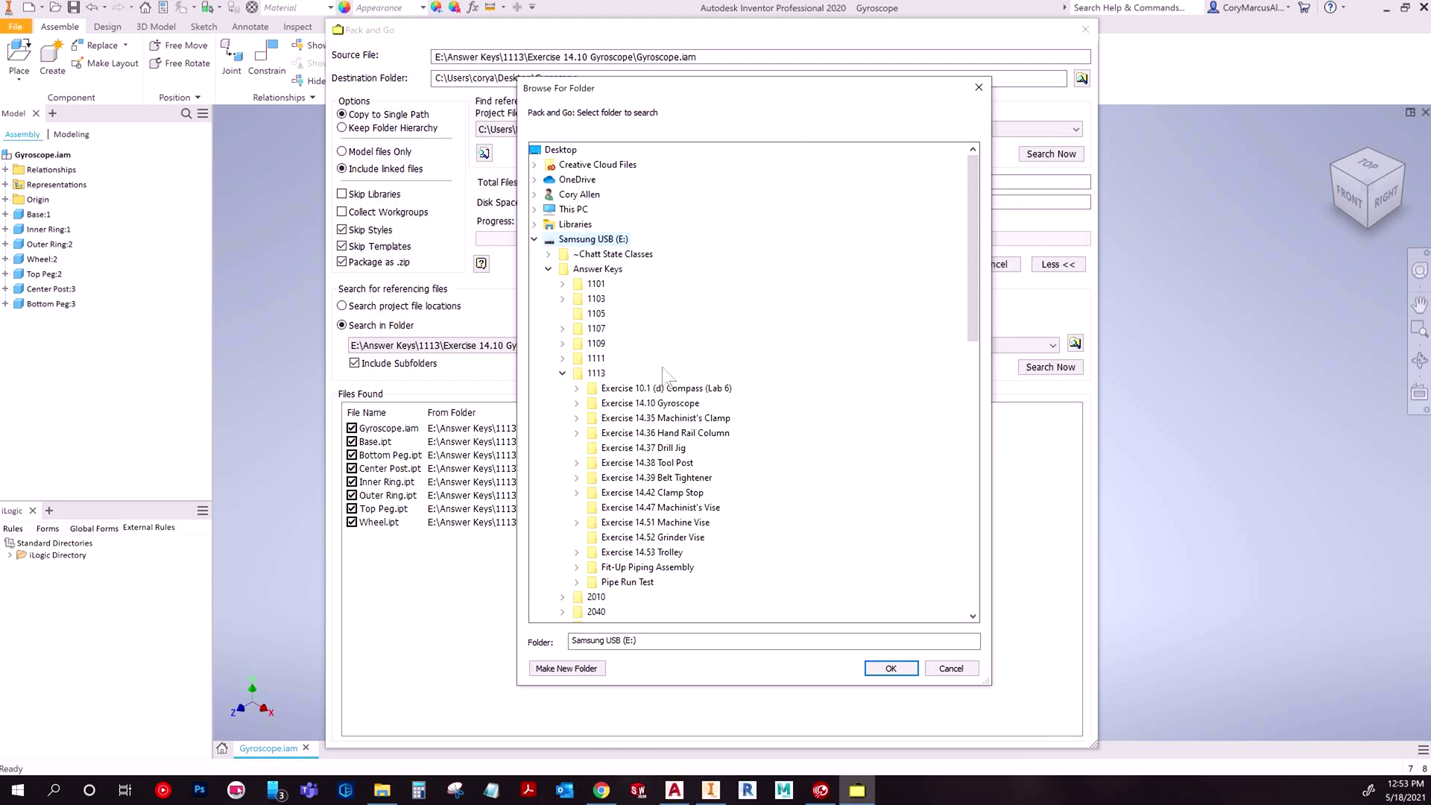
{"action": "left_click", "coordinate": [902, 670]}
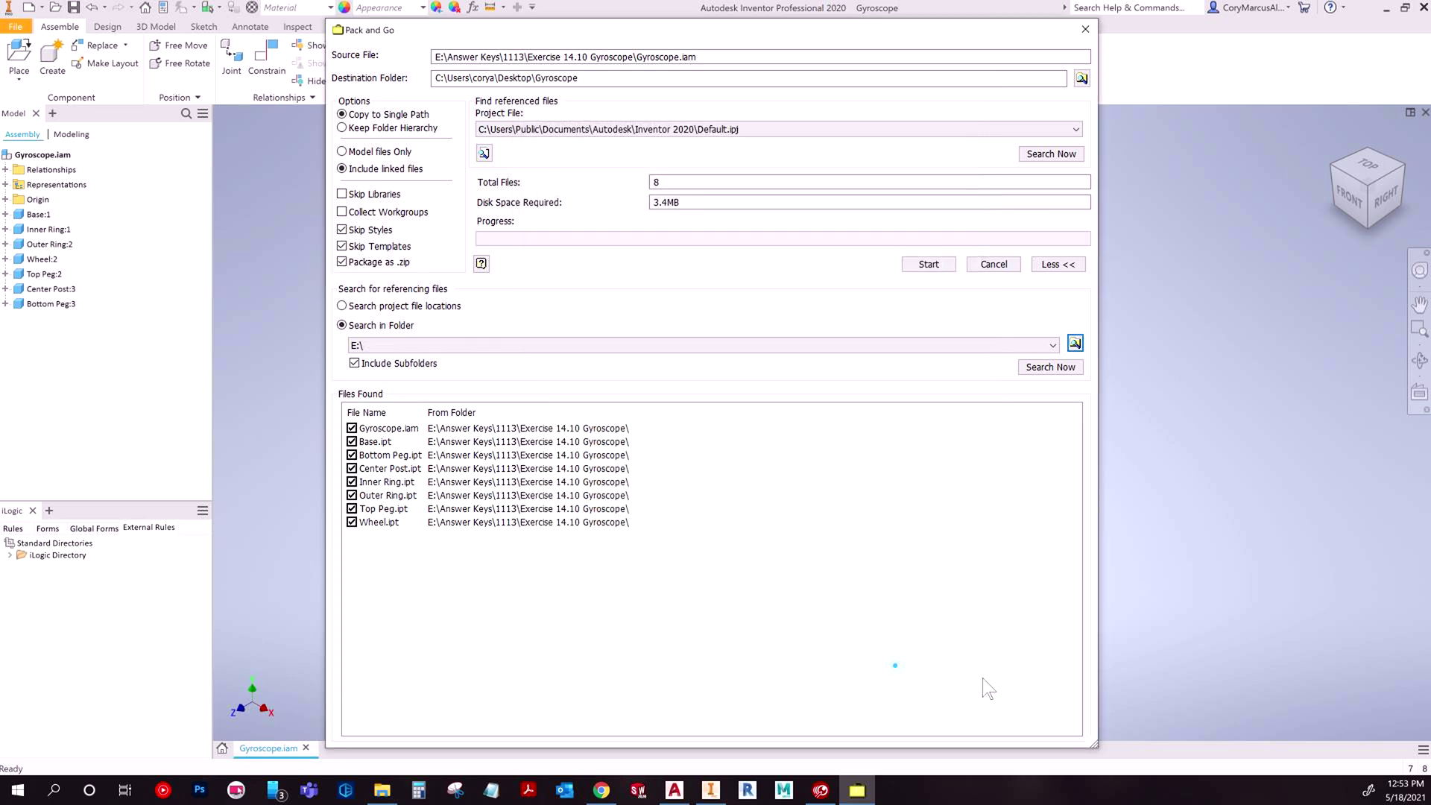
Search E:\ for referencing drawings and presentations, stop it, and close the empty results.
{"action": "left_click", "coordinate": [1066, 370]}
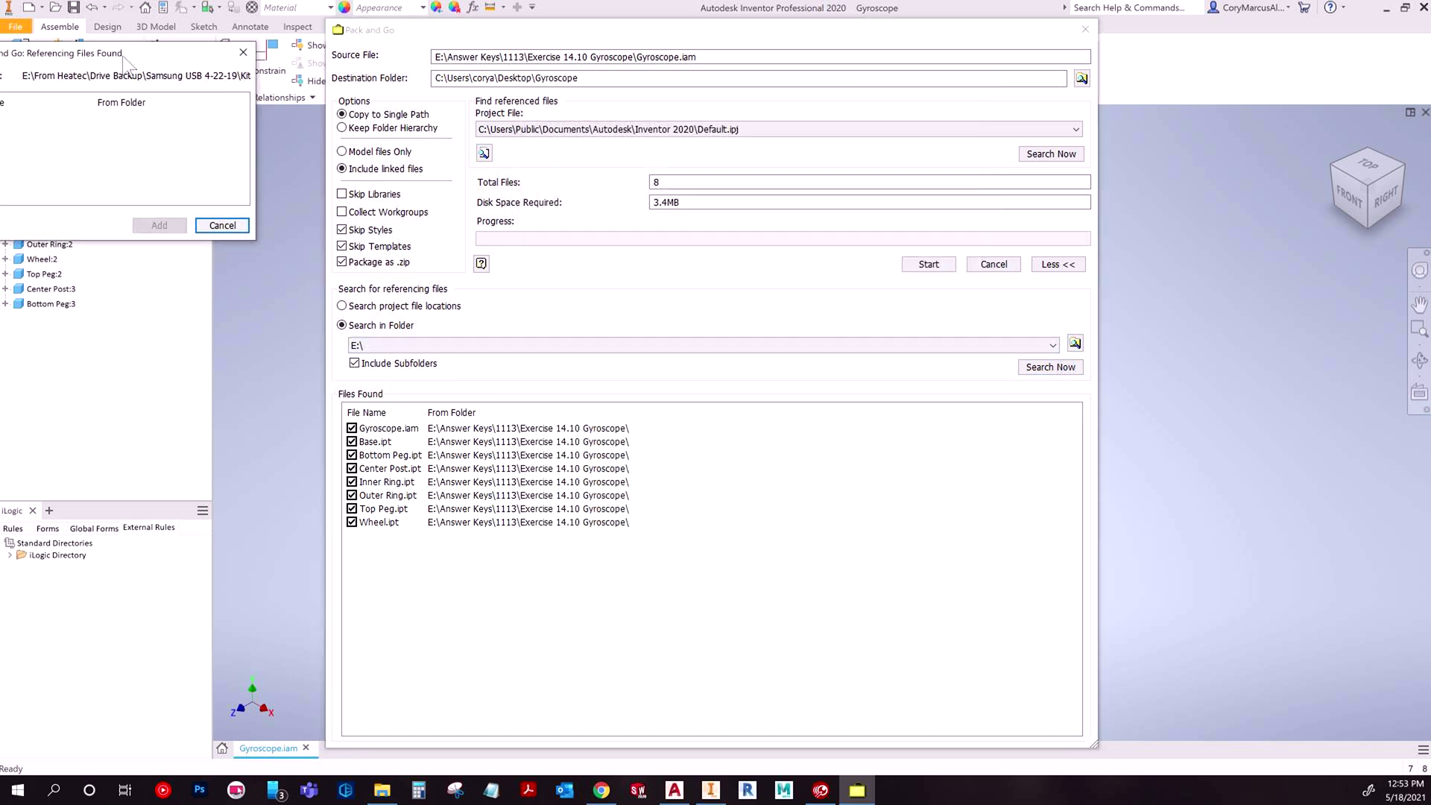
{"action": "left_click_drag", "start_coordinate": [125, 62], "coordinate": [715, 275]}
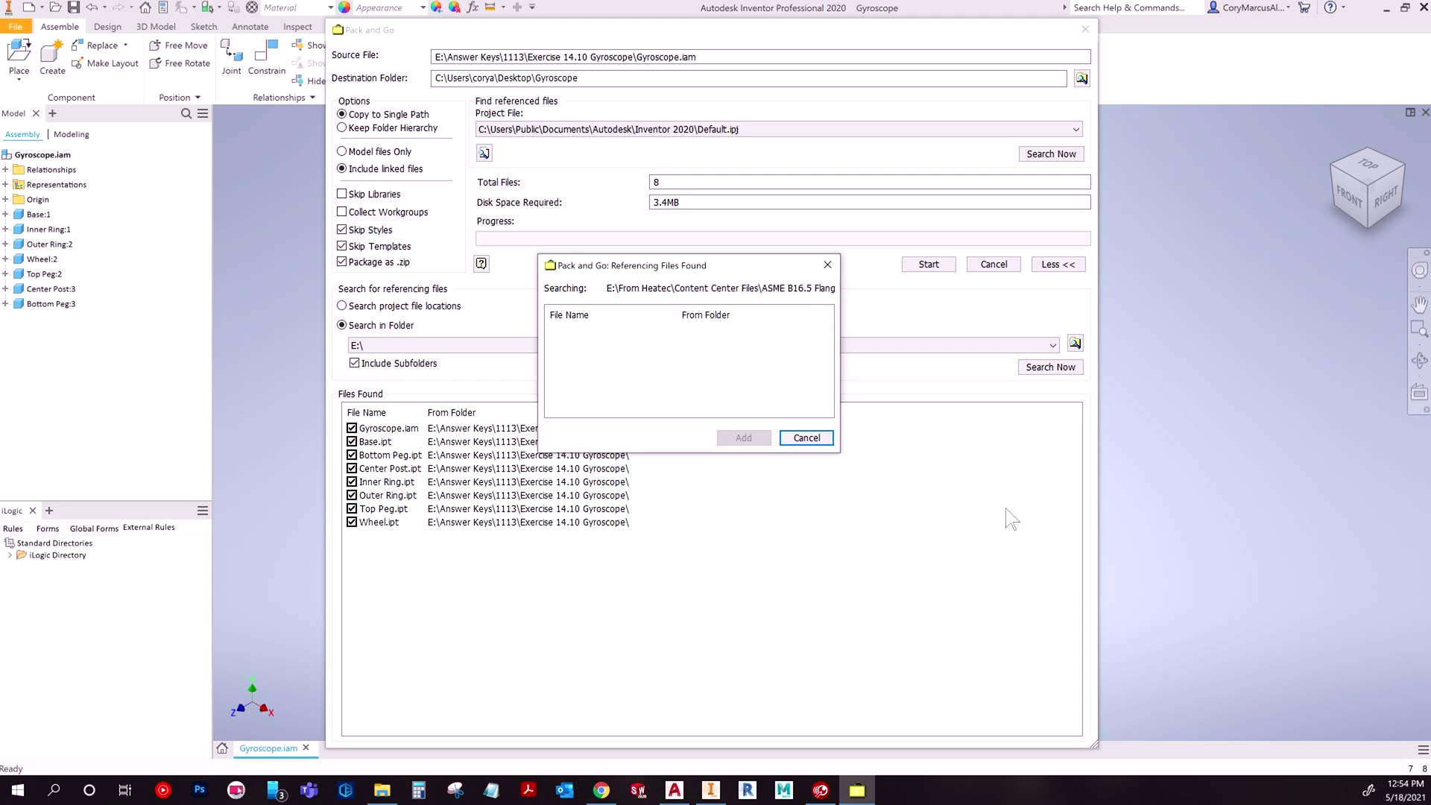
{"action": "left_click", "coordinate": [807, 438]}
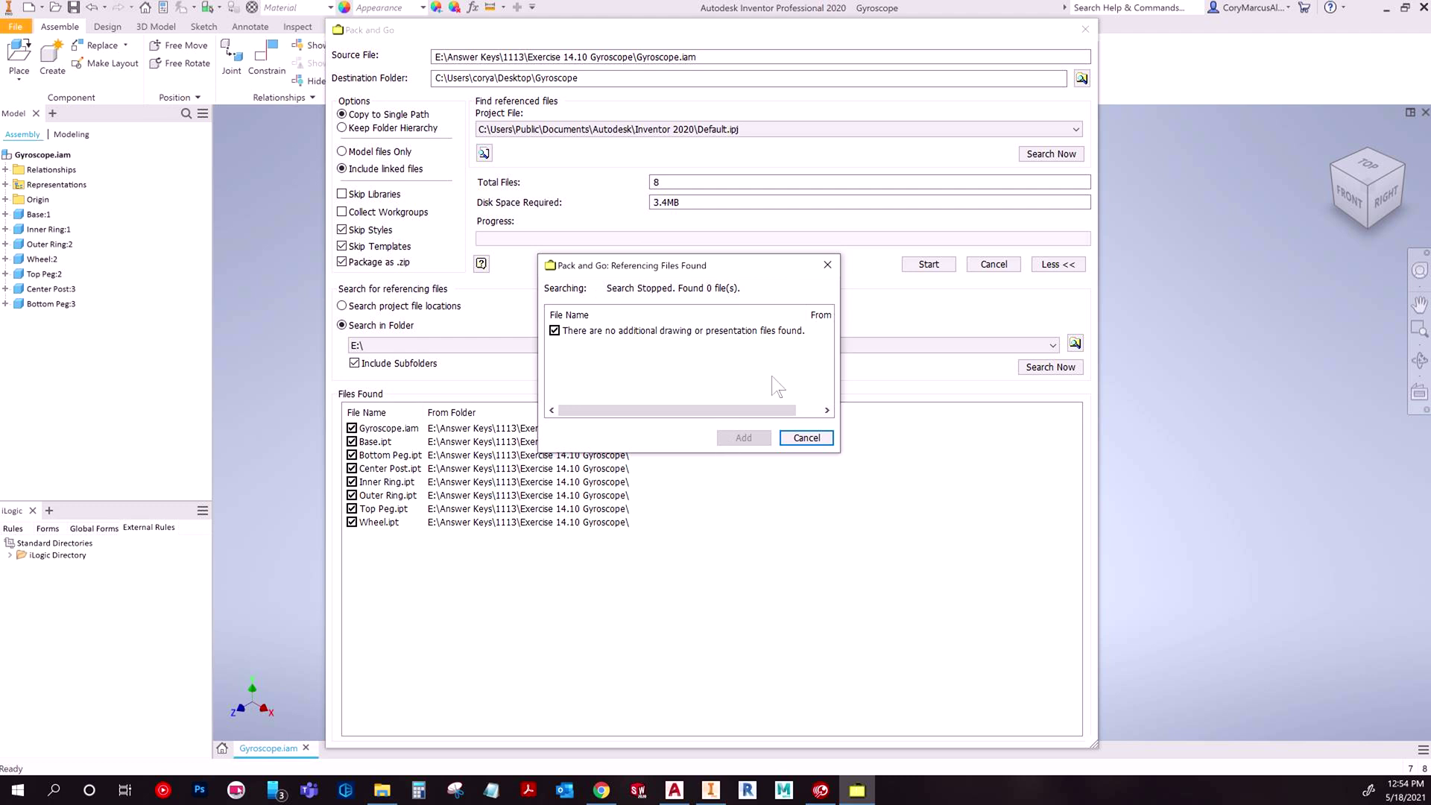
{"action": "left_click", "coordinate": [827, 265]}
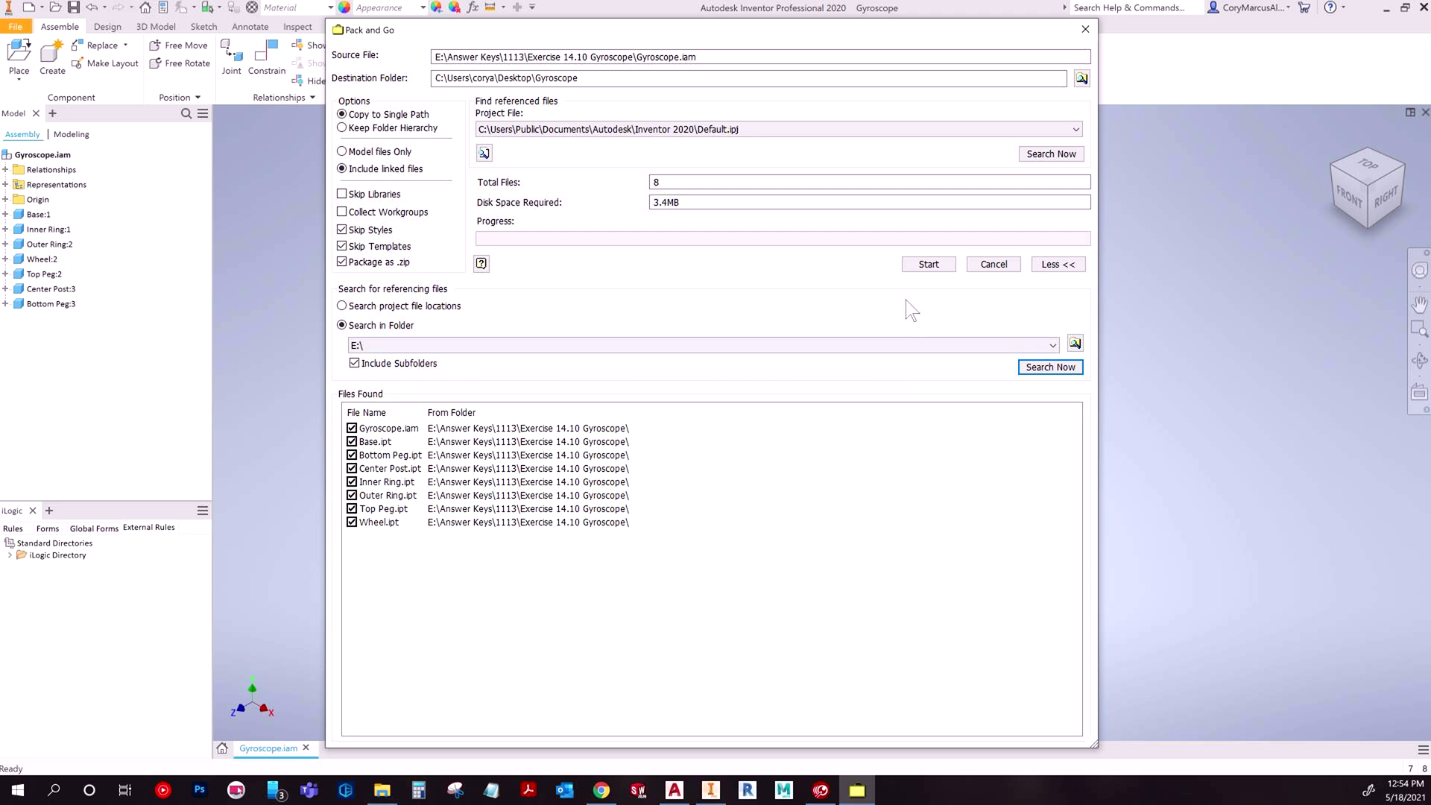
Start packaging, accept the file-list warning, and close Pack and Go once finished.
{"action": "left_click", "coordinate": [928, 265]}
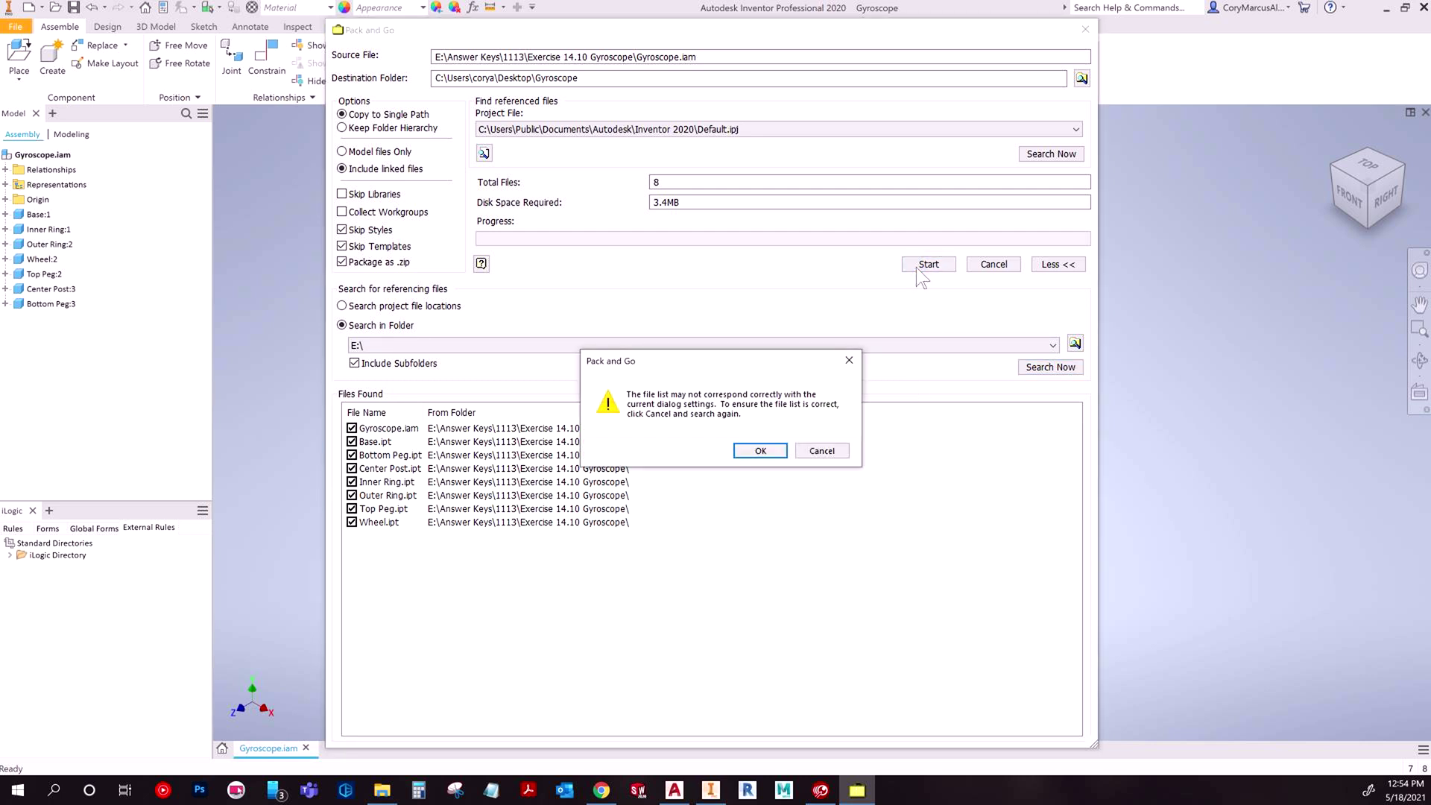
{"action": "left_click", "coordinate": [760, 451]}
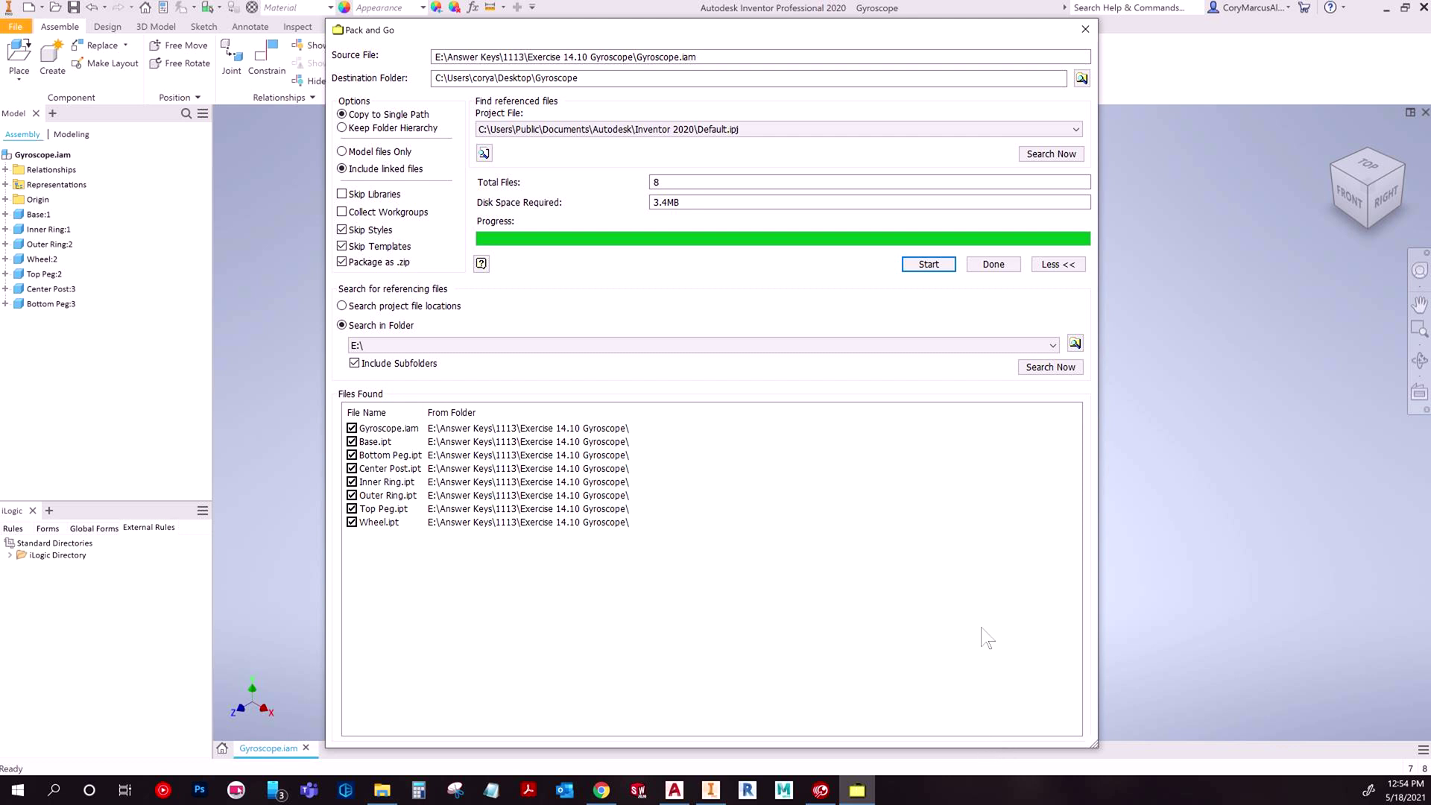
{"action": "left_click", "coordinate": [993, 269]}
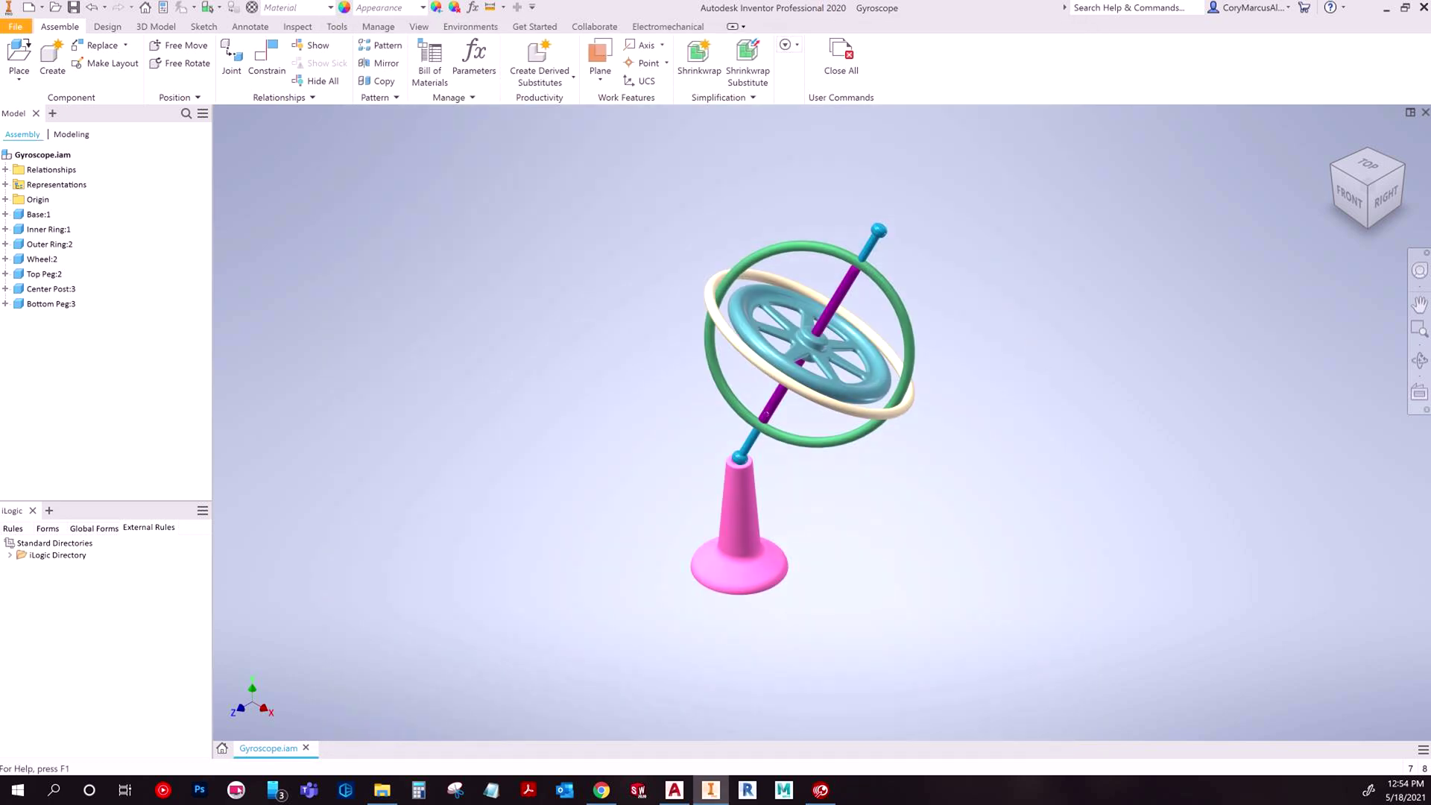
Minimize Inventor and AutoCAD, review the Gyroscope zip's 12 items, then return to Chrome.
{"action": "left_click", "coordinate": [1385, 8]}
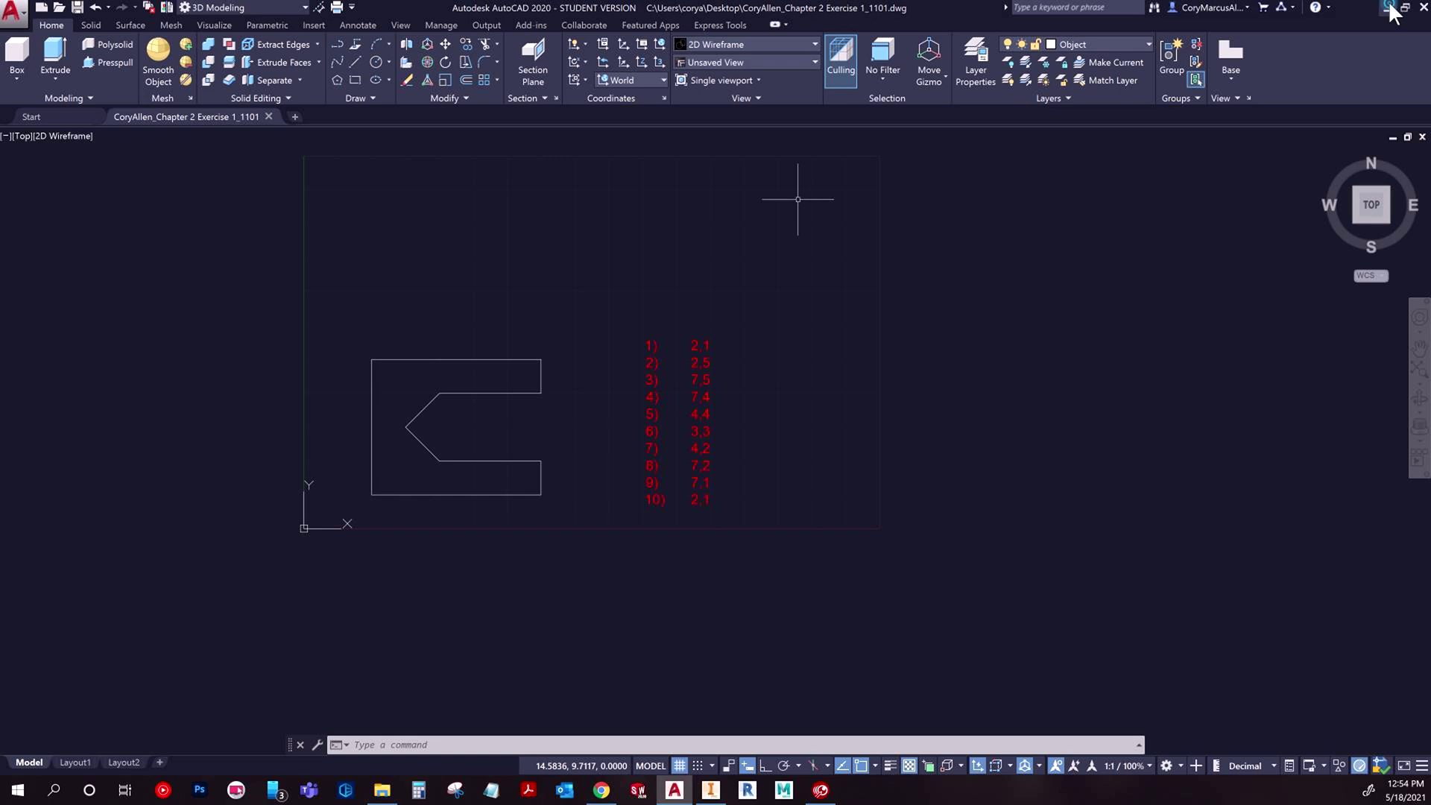
{"action": "left_click", "coordinate": [1385, 8]}
{"action": "left_click_drag", "start_coordinate": [199, 728], "coordinate": [426, 328]}
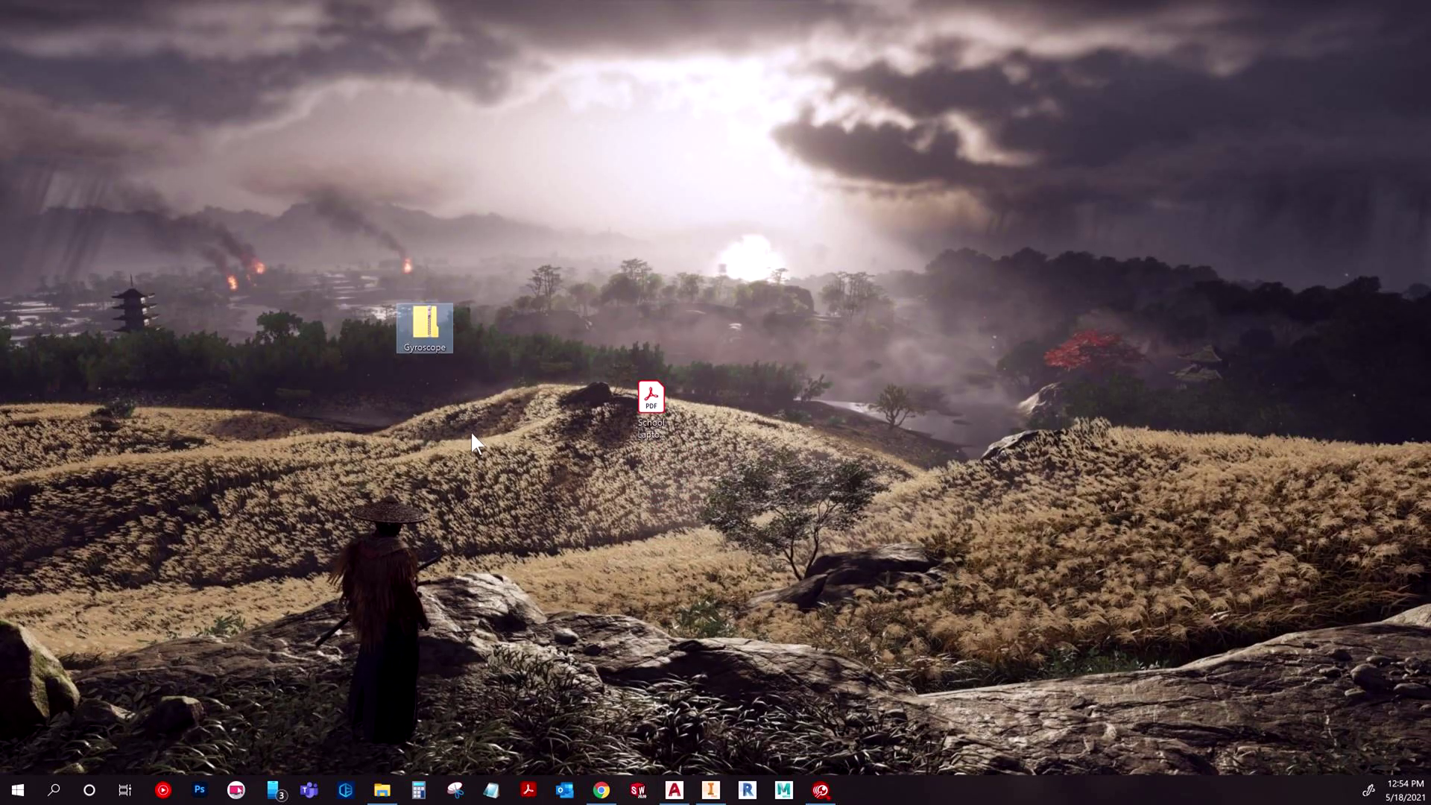
{"action": "double_click", "coordinate": [432, 328]}
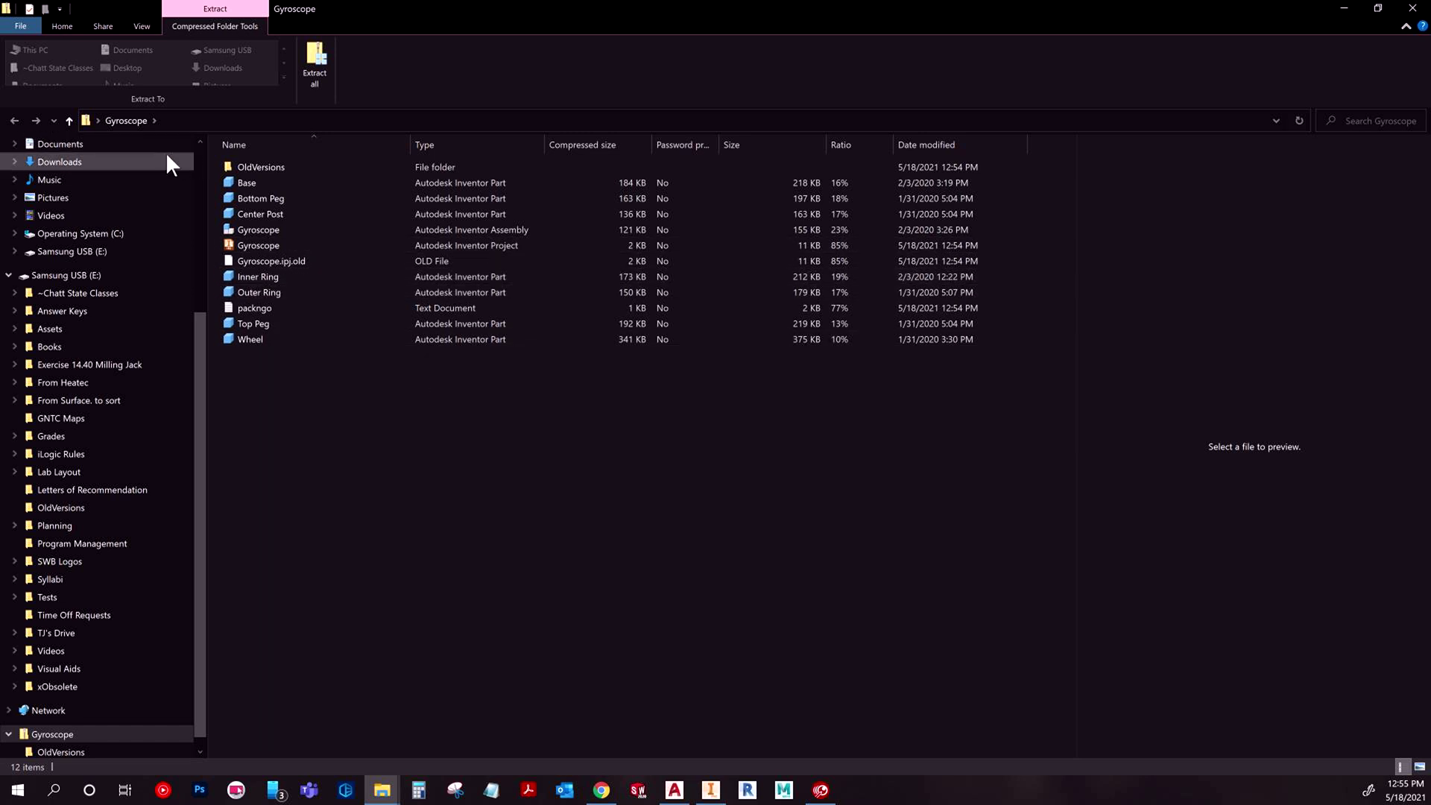
{"action": "left_click", "coordinate": [1412, 8]}
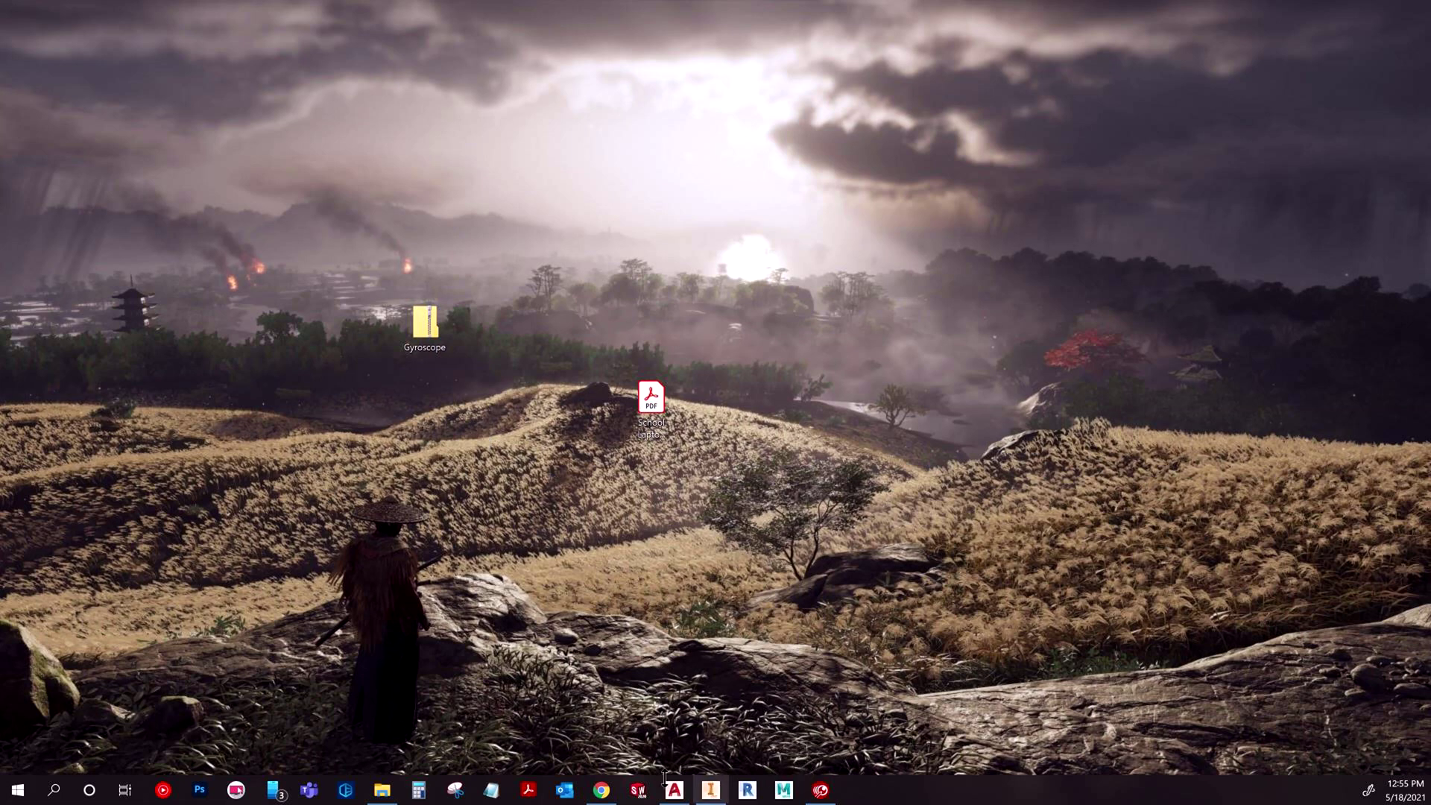
{"action": "left_click", "coordinate": [602, 790]}
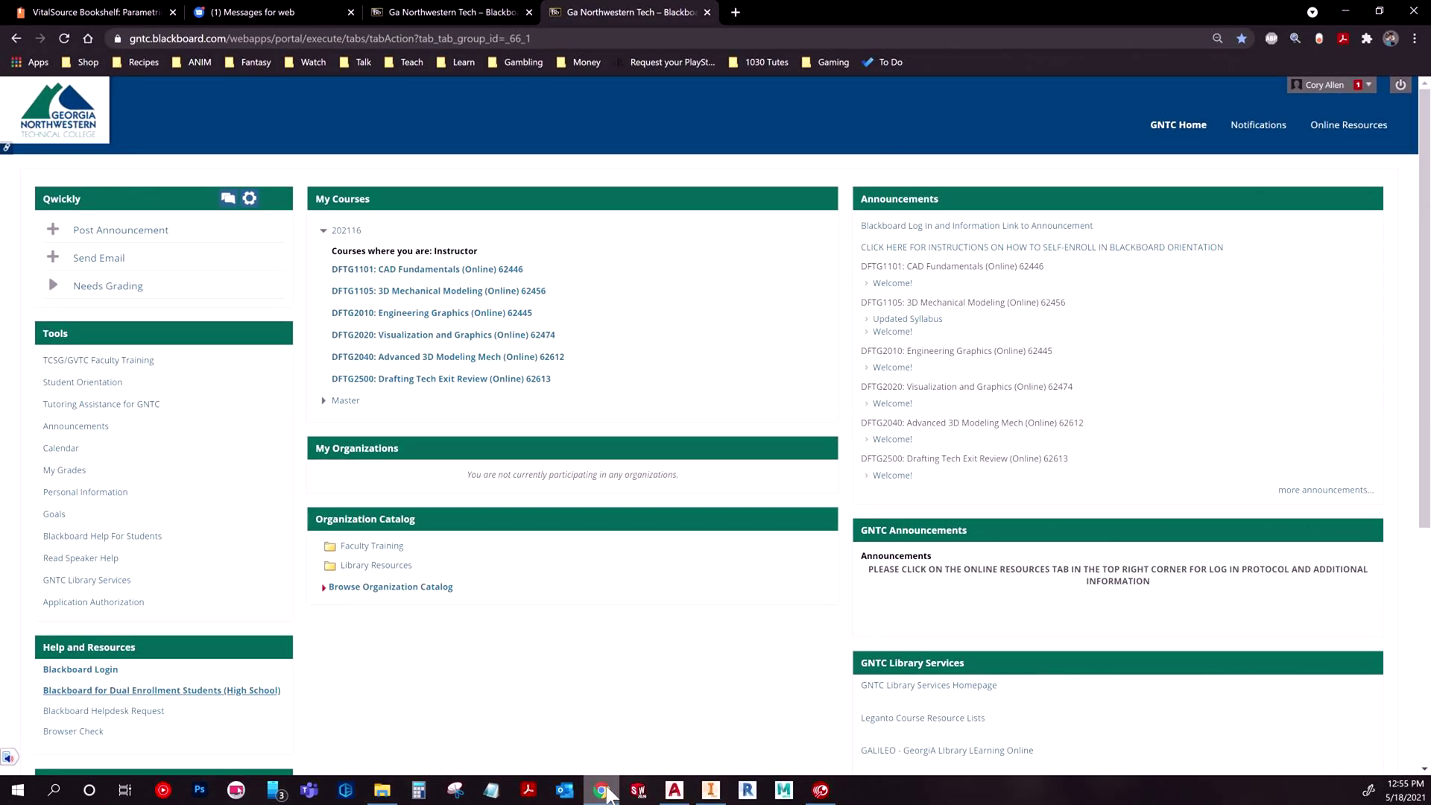